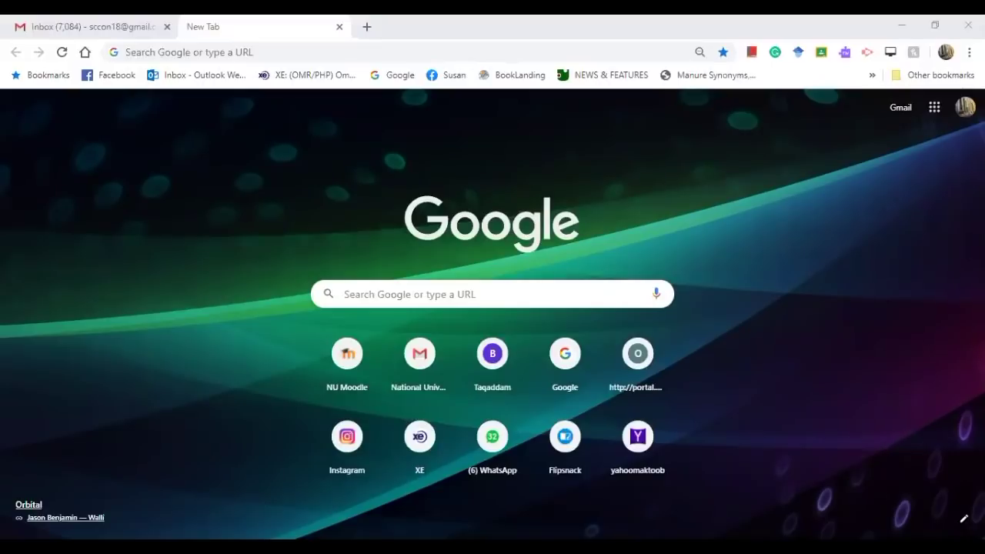
Step: Launch Classroom from the Google apps grid and enter the Summer Course 2020 (F34) class
{"action": "left_click", "coordinate": [934, 107]}
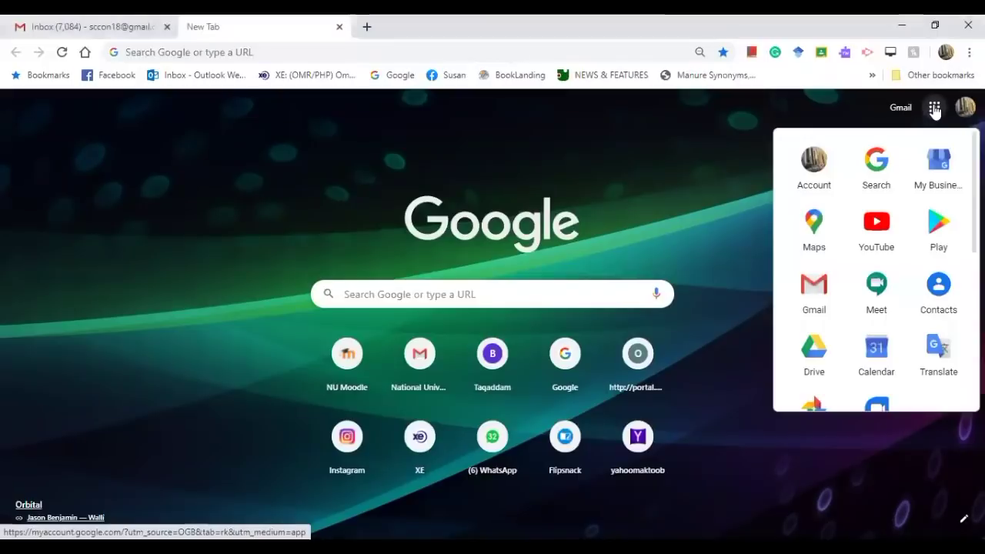
{"action": "scroll", "coordinate": [915, 173], "scroll_direction": "down", "scroll_amount": 3}
{"action": "scroll", "coordinate": [914, 173], "scroll_direction": "down", "scroll_amount": 3}
{"action": "left_click", "coordinate": [876, 273]}
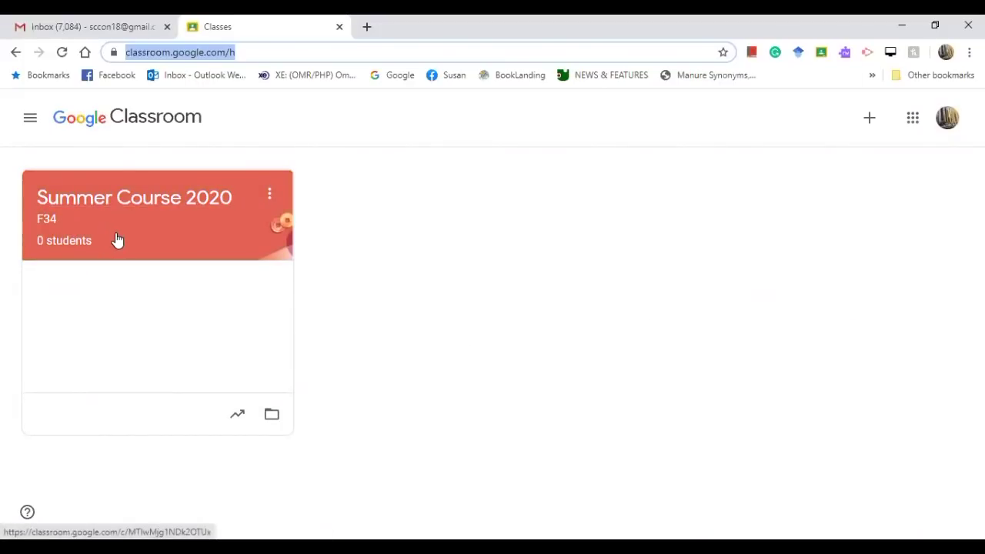
{"action": "left_click", "coordinate": [117, 239]}
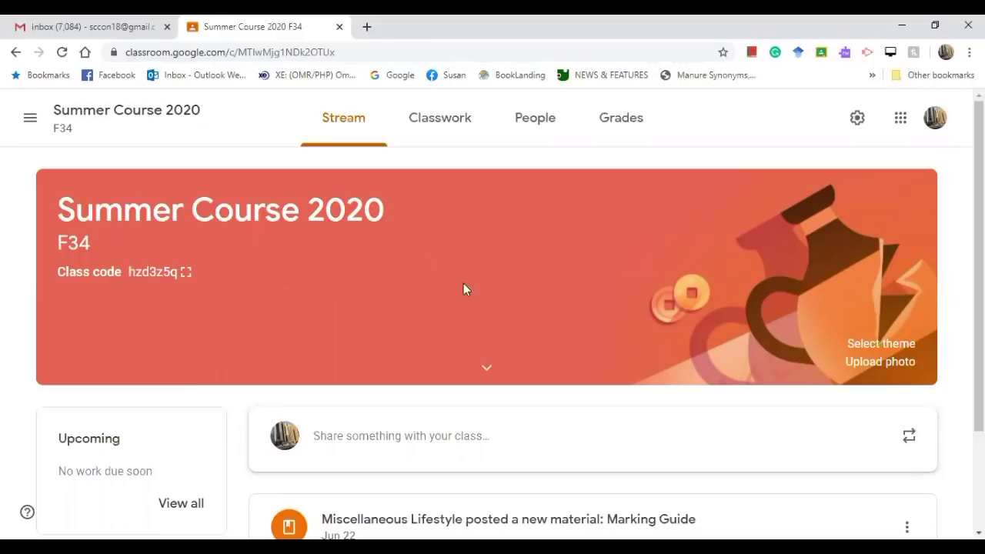
{"action": "scroll", "coordinate": [473, 291], "scroll_direction": "down", "scroll_amount": 2}
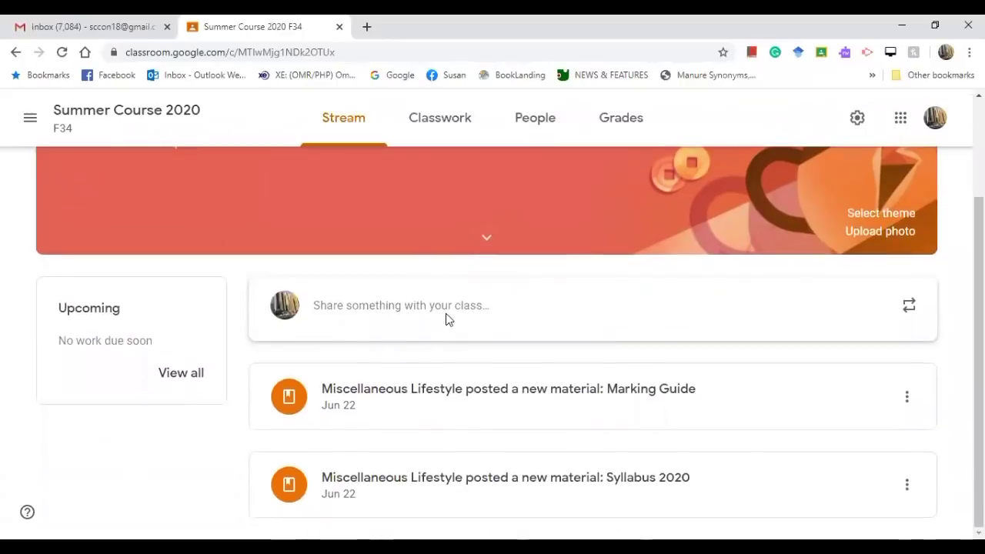
{"action": "scroll", "coordinate": [446, 314], "scroll_direction": "up", "scroll_amount": 2}
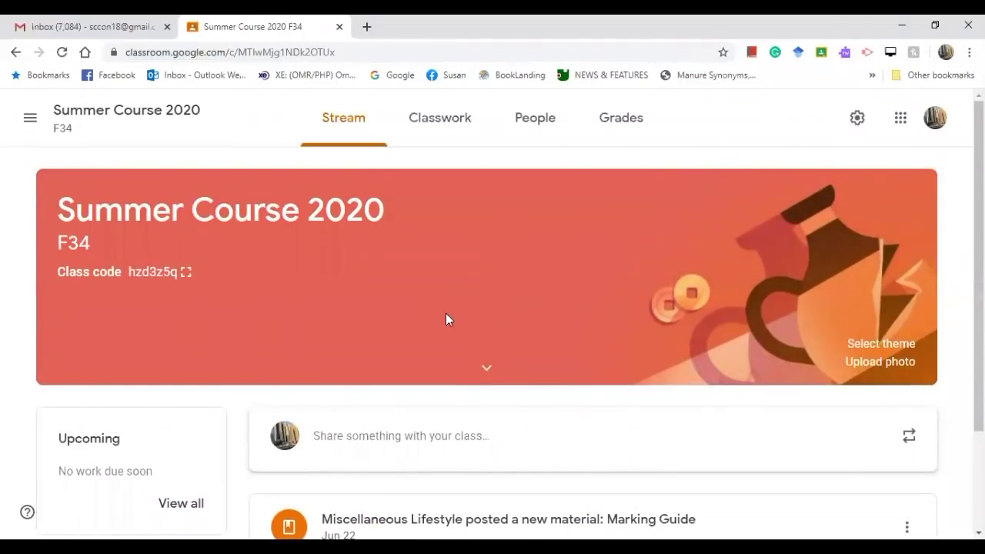
Step: On the Classwork page, create a new topic named QUIZZEZ
{"action": "left_click", "coordinate": [439, 130]}
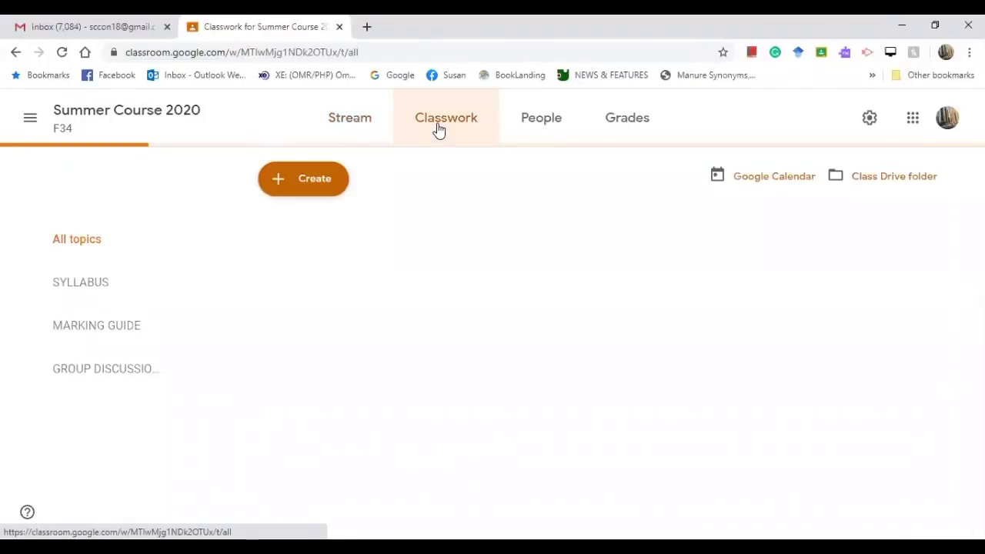
{"action": "left_click", "coordinate": [307, 189]}
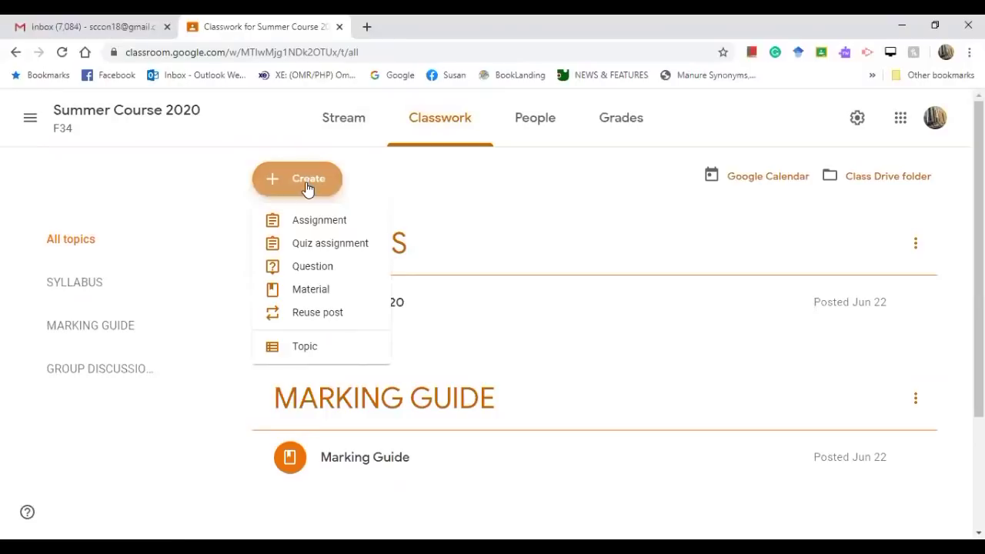
{"action": "left_click", "coordinate": [303, 348]}
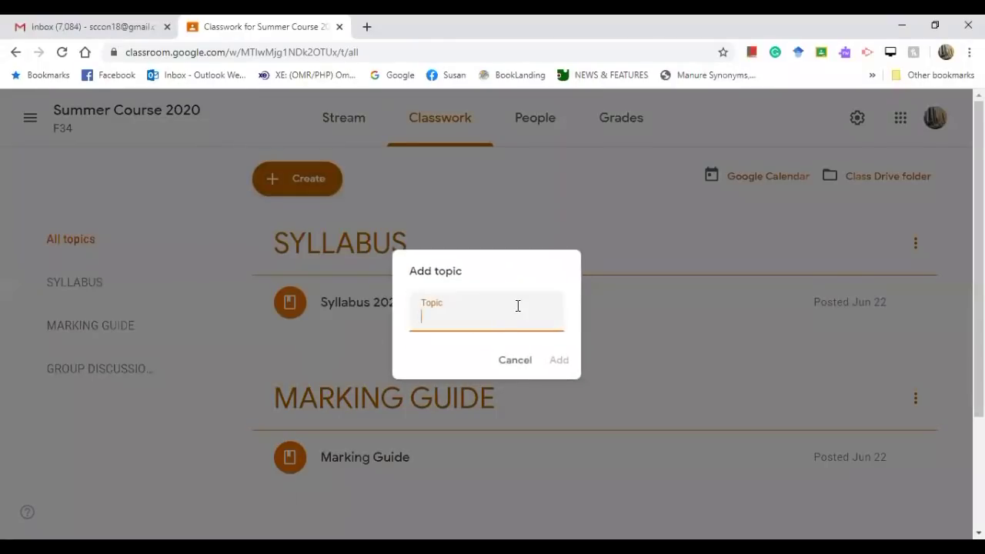
{"action": "type", "text": "QUIZZEZ"}
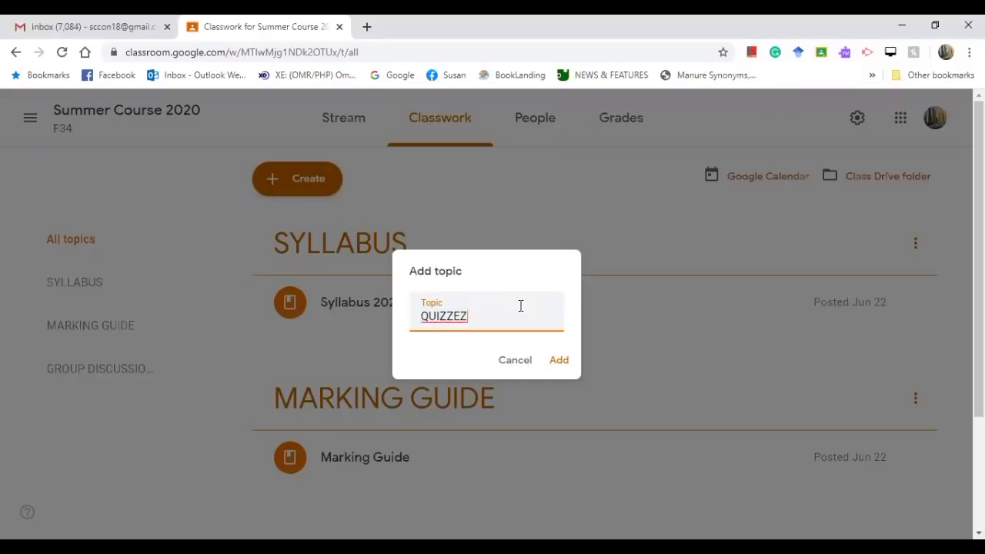
{"action": "left_click", "coordinate": [562, 361]}
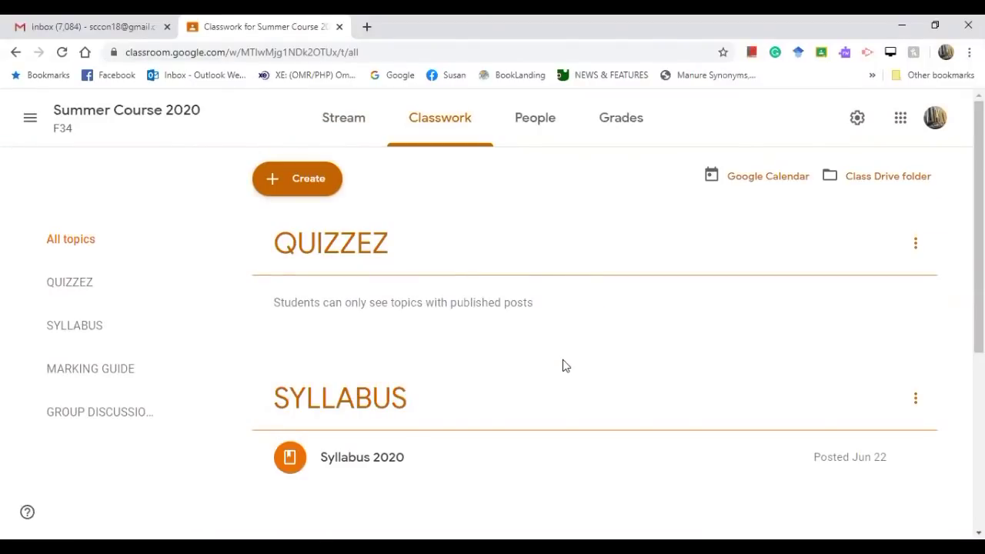
Step: Create a quiz assignment titled 'Week 1 Quiz' with a Blank Quiz form attached
{"action": "left_click", "coordinate": [316, 187]}
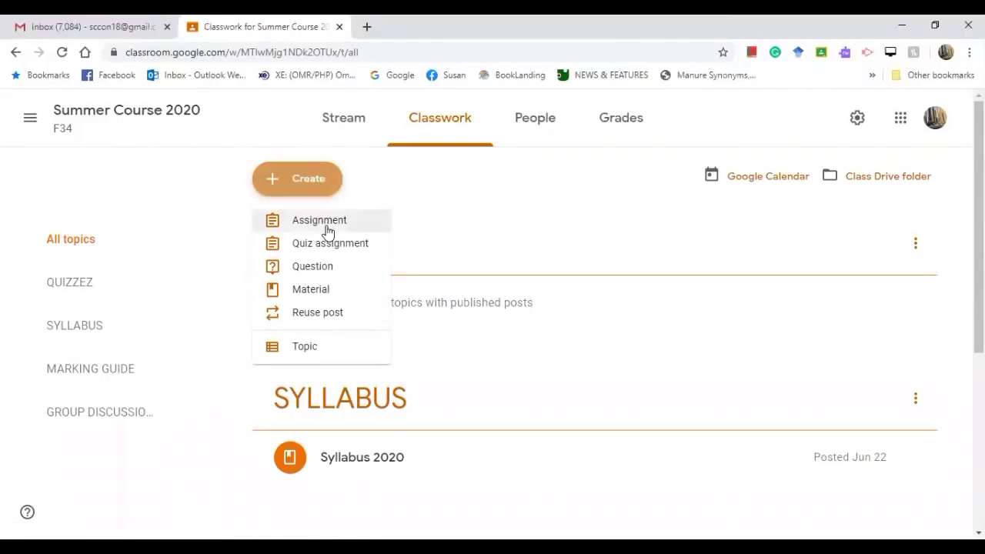
{"action": "left_click", "coordinate": [566, 192]}
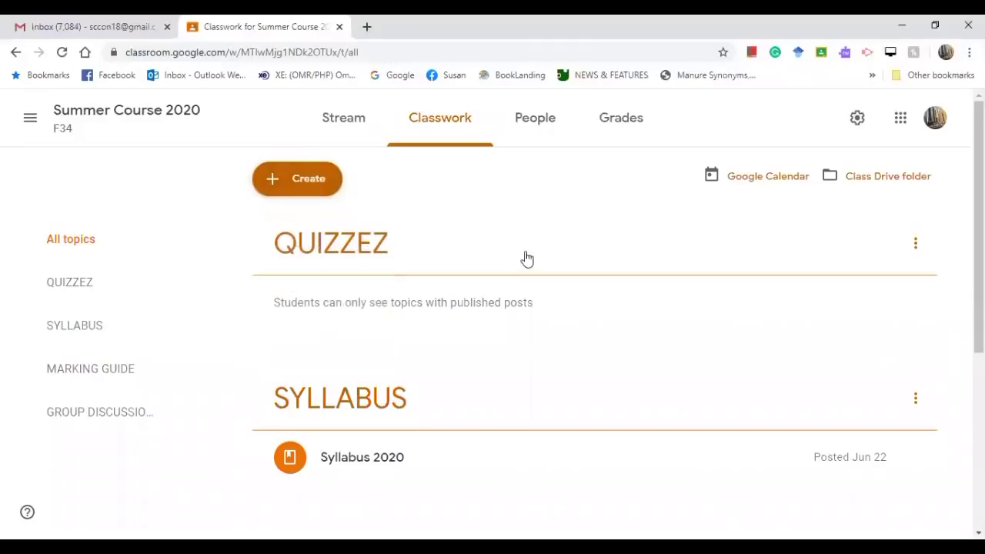
{"action": "left_click", "coordinate": [311, 191]}
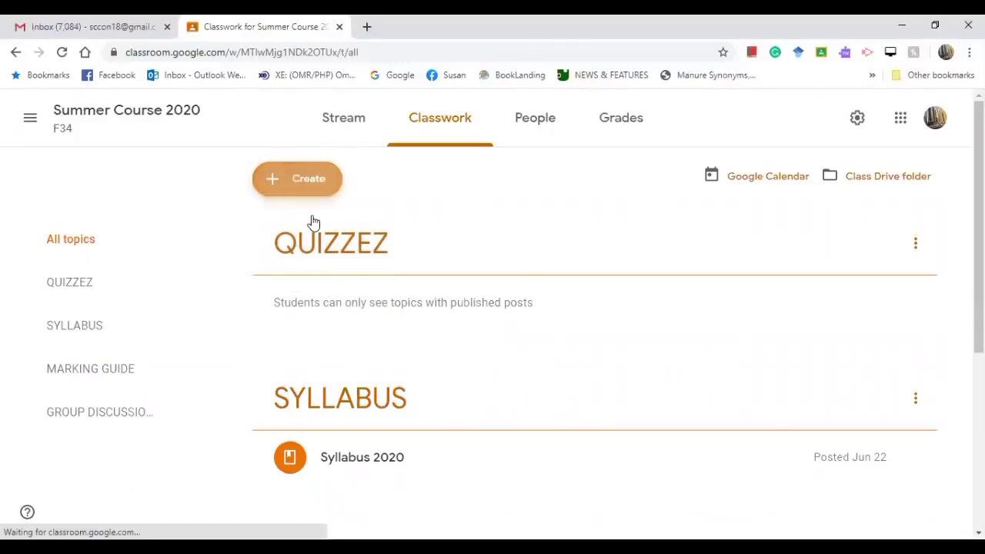
{"action": "left_click", "coordinate": [468, 244]}
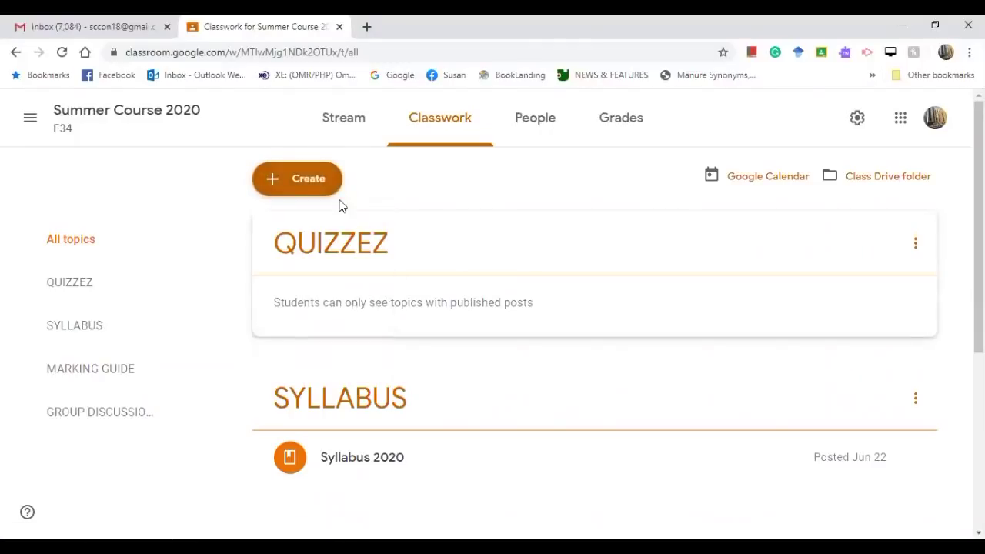
{"action": "left_click", "coordinate": [303, 179]}
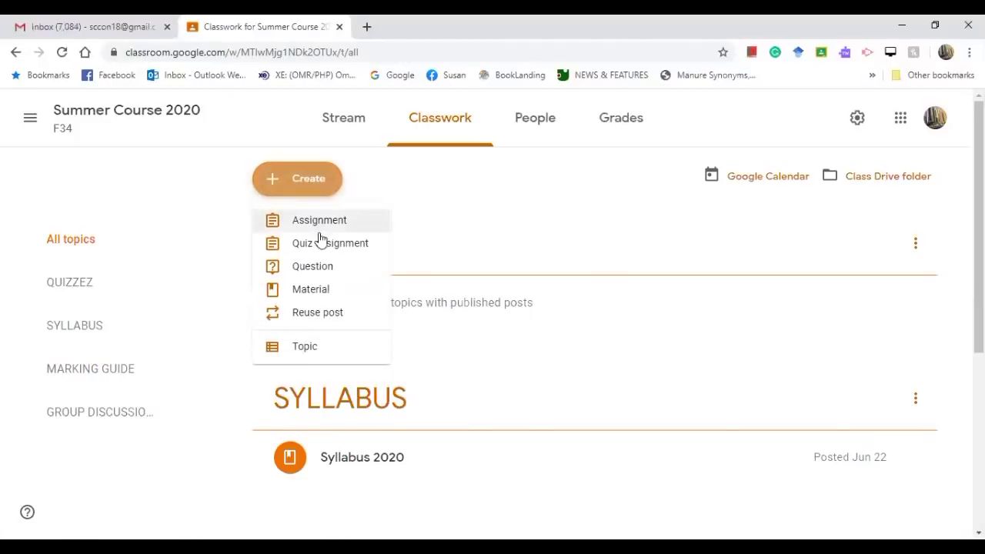
{"action": "left_click", "coordinate": [319, 243]}
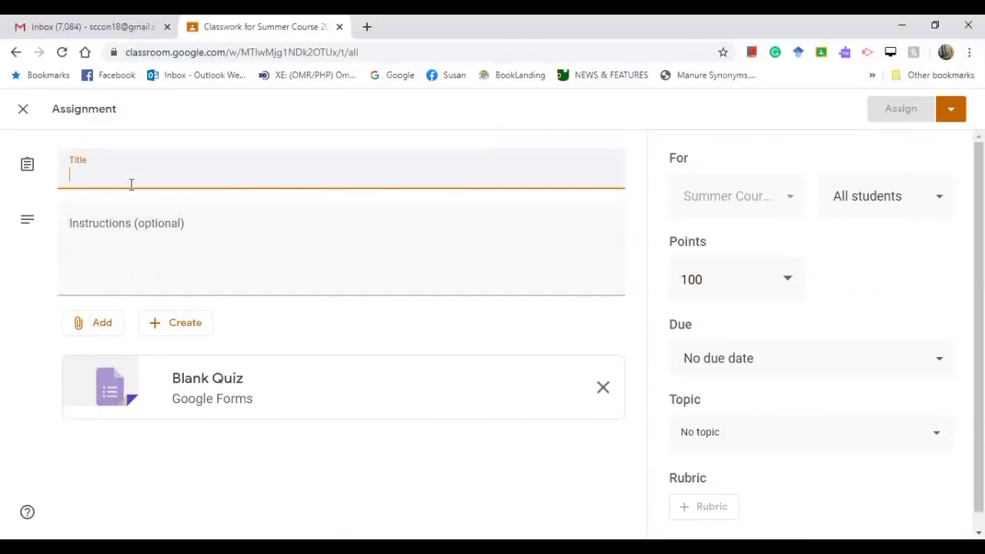
{"action": "type", "text": "We"}
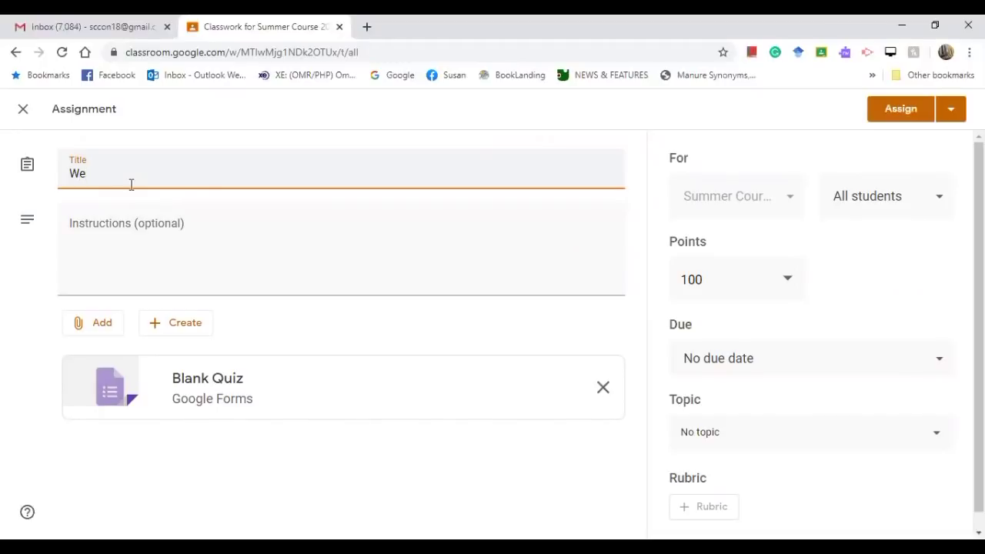
{"action": "type", "text": "ek 1 Quiz"}
{"action": "left_click", "coordinate": [129, 225]}
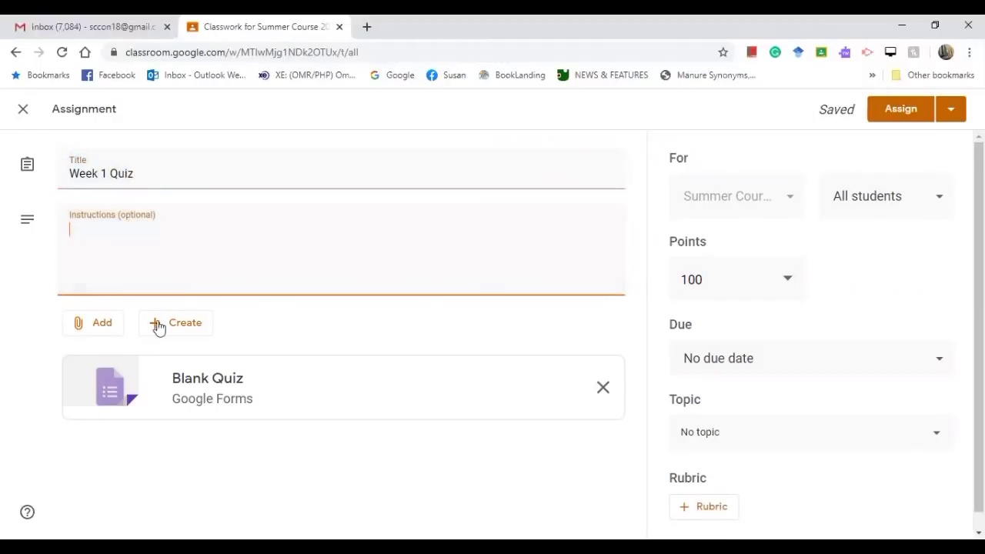
Step: Open the attached Blank Quiz form and change its title to 'Week 1 Quiz'
{"action": "left_click", "coordinate": [235, 401]}
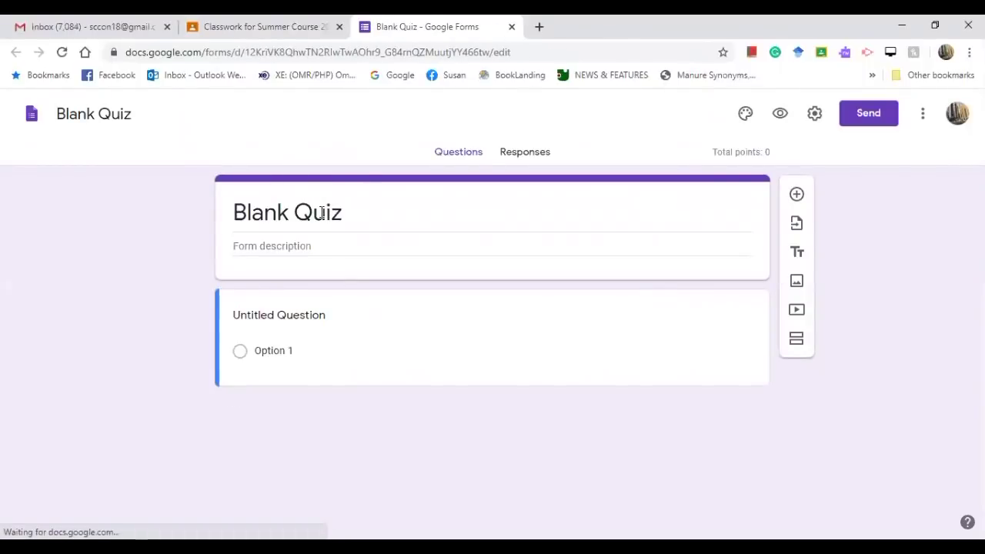
{"action": "type", "text": "W"}
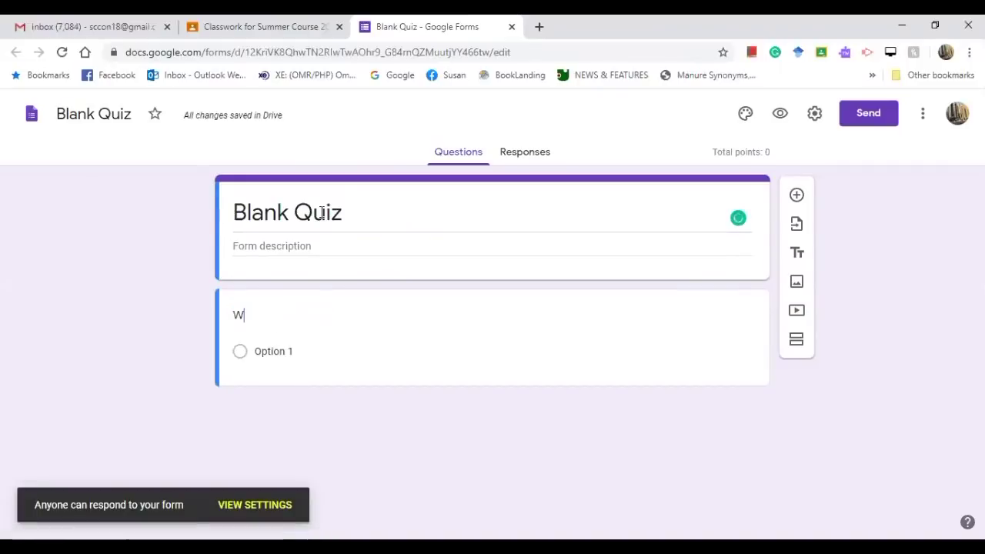
{"action": "type", "text": "eek1"}
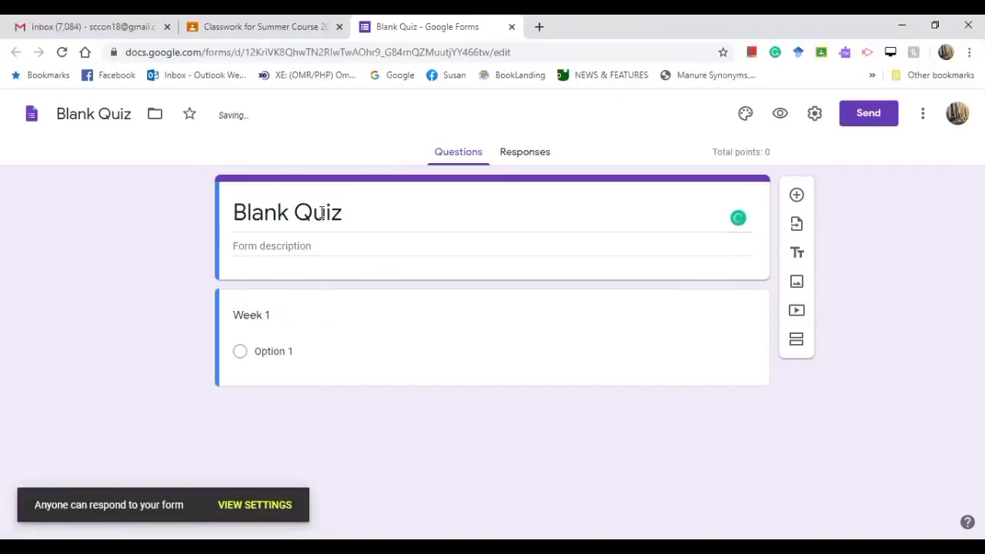
{"action": "key", "text": "BackSpace"}
{"action": "key", "text": "BackSpace"}
{"action": "key", "text": "BackSpace"}
{"action": "key", "text": "BackSpace"}
{"action": "key", "text": "BackSpace"}
{"action": "key", "text": "BackSpace"}
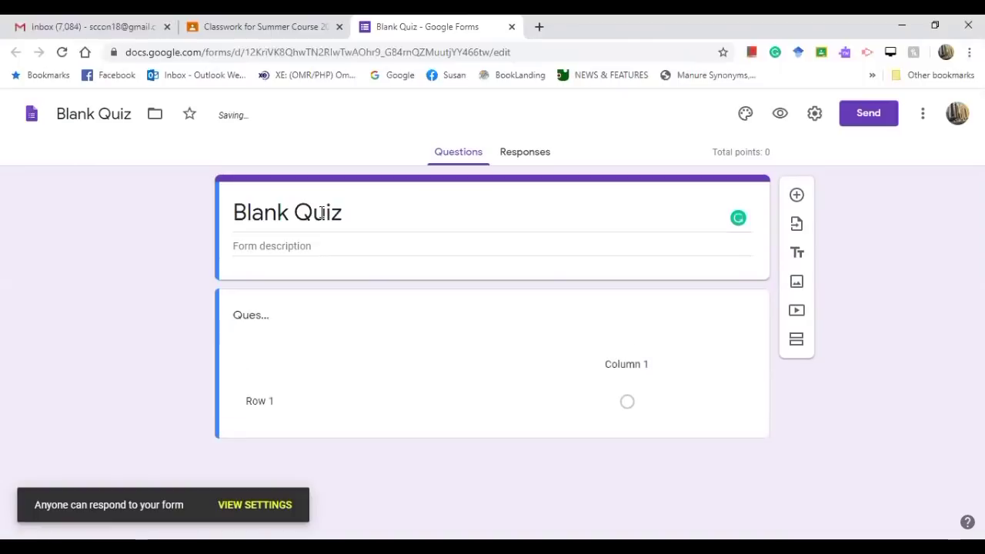
{"action": "left_click", "coordinate": [328, 206]}
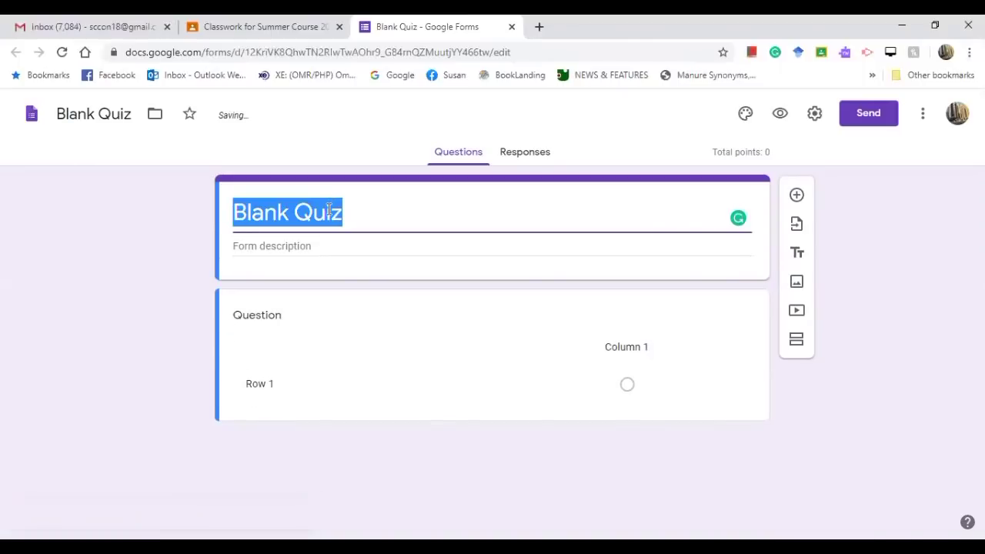
{"action": "key", "text": "BackSpace"}
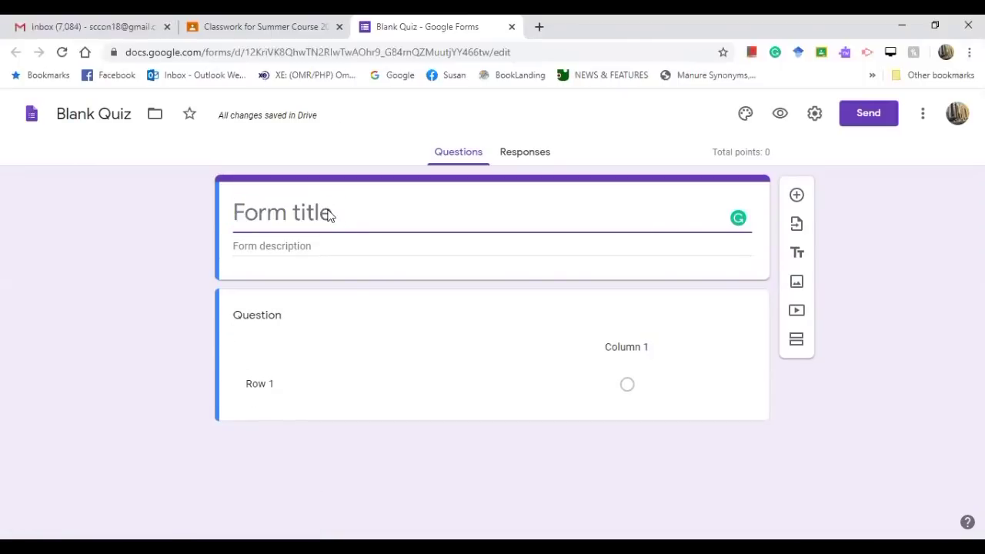
{"action": "type", "text": "Q"}
{"action": "key", "text": "BackSpace"}
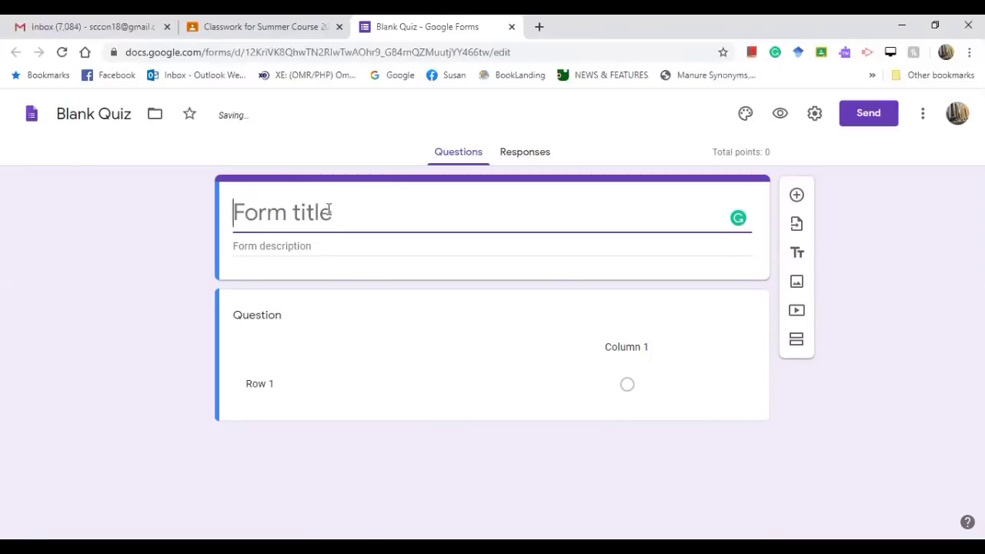
{"action": "type", "text": "Week 1"}
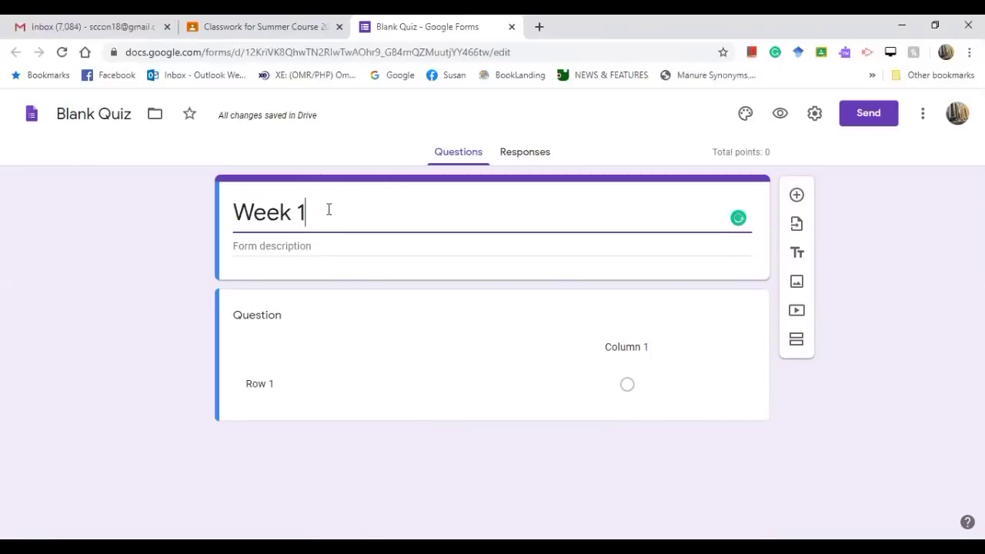
{"action": "type", "text": " Quiz"}
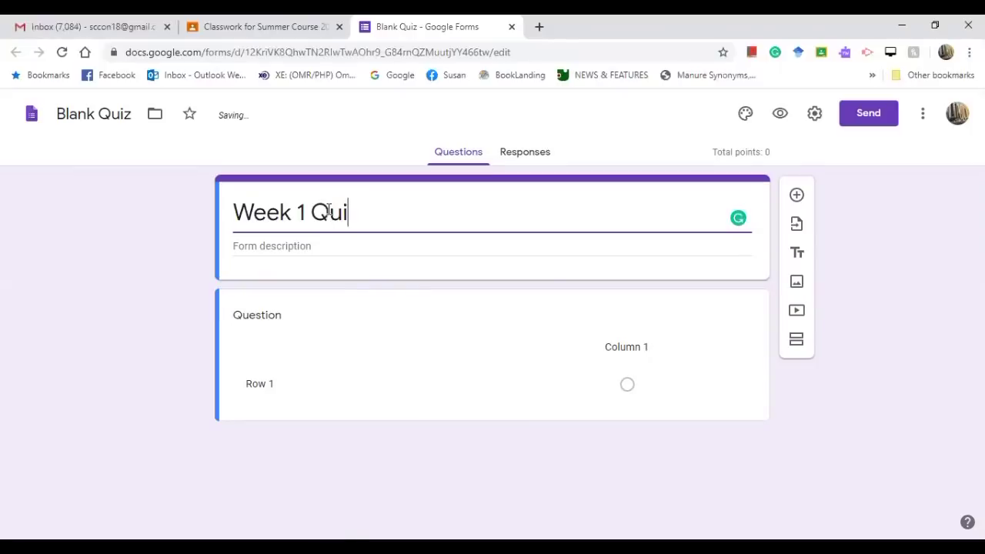
{"action": "left_click", "coordinate": [332, 247]}
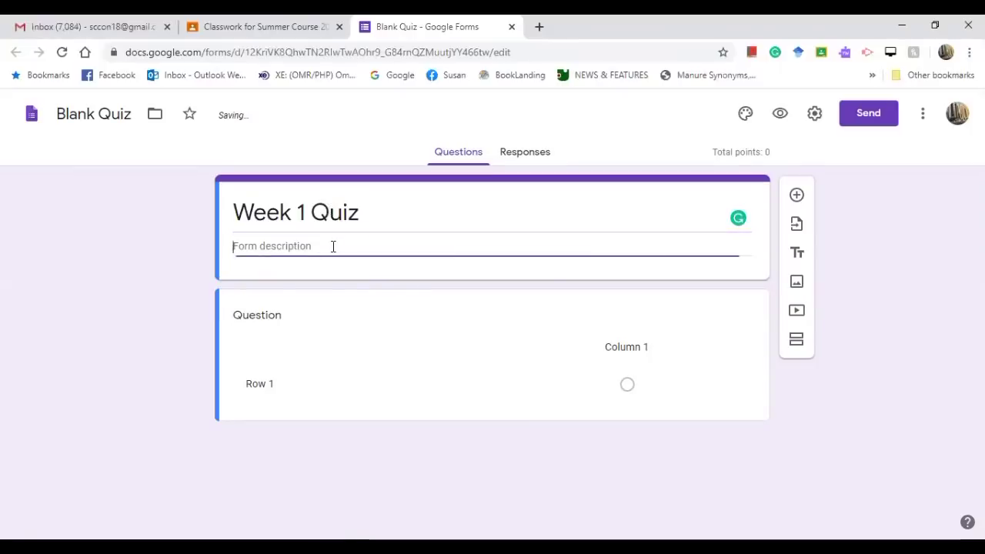
{"action": "left_click", "coordinate": [299, 322]}
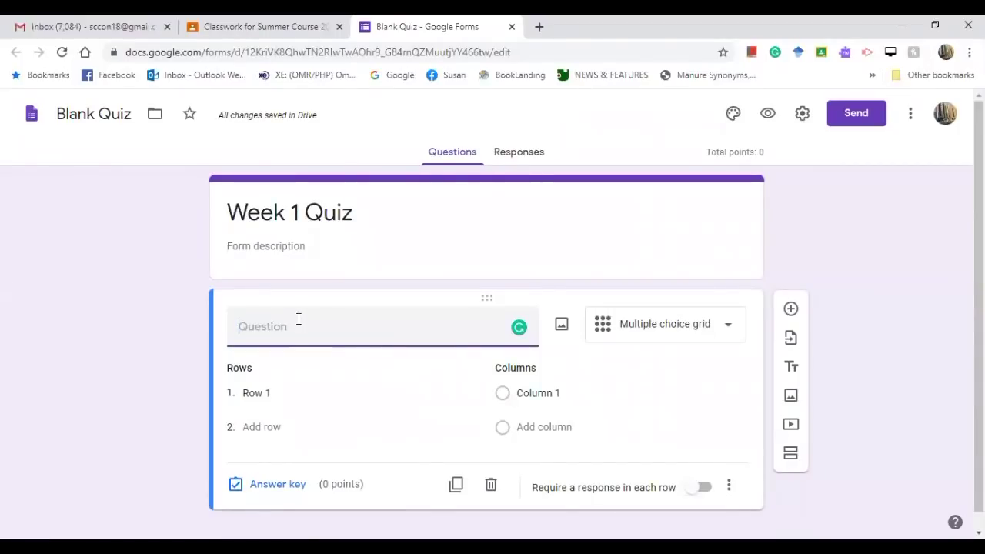
Step: Enter 'Which button do you click if you want to create a quiz?' as a multiple-choice question
{"action": "type", "text": "Which "}
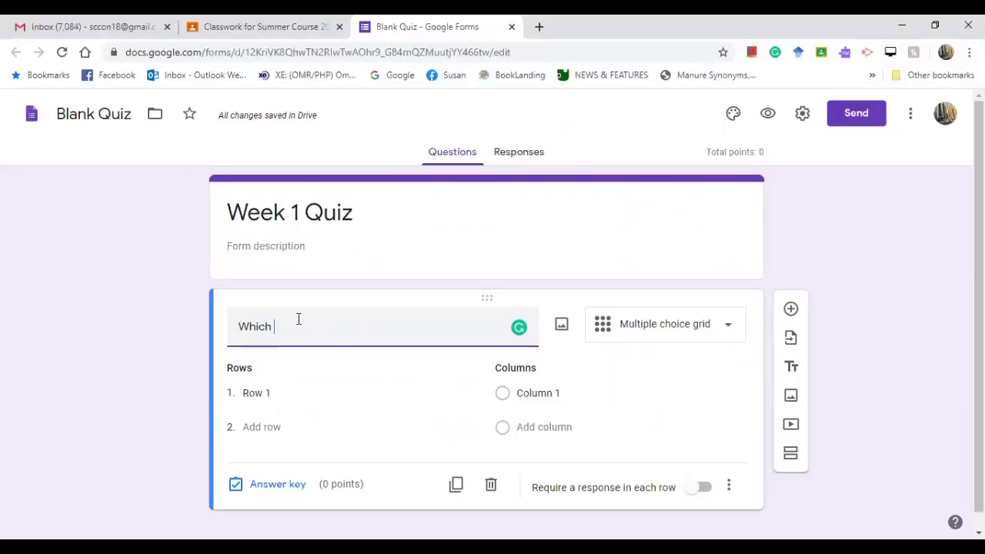
{"action": "type", "text": "button do you click if you want to upcreate a qui"}
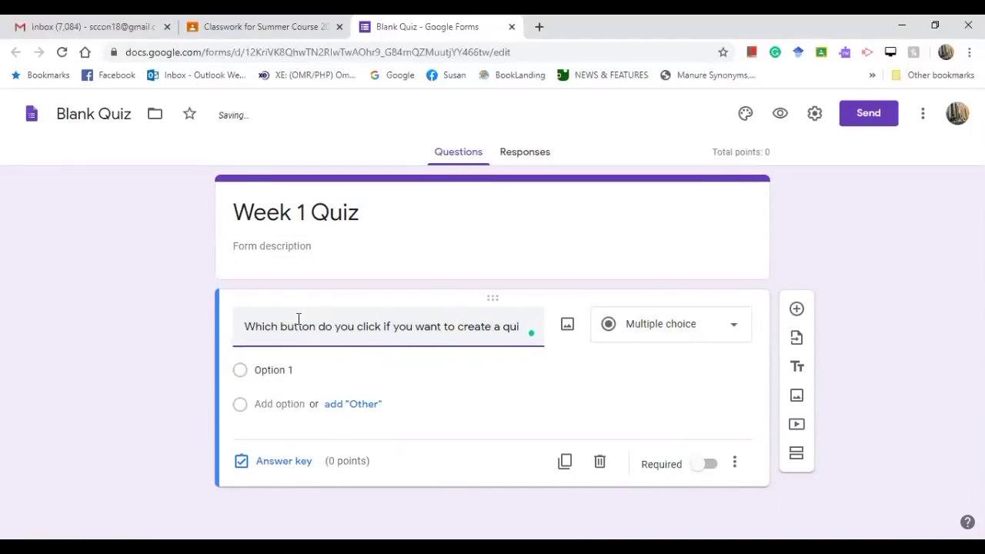
{"action": "type", "text": "z?"}
{"action": "left_click", "coordinate": [735, 331]}
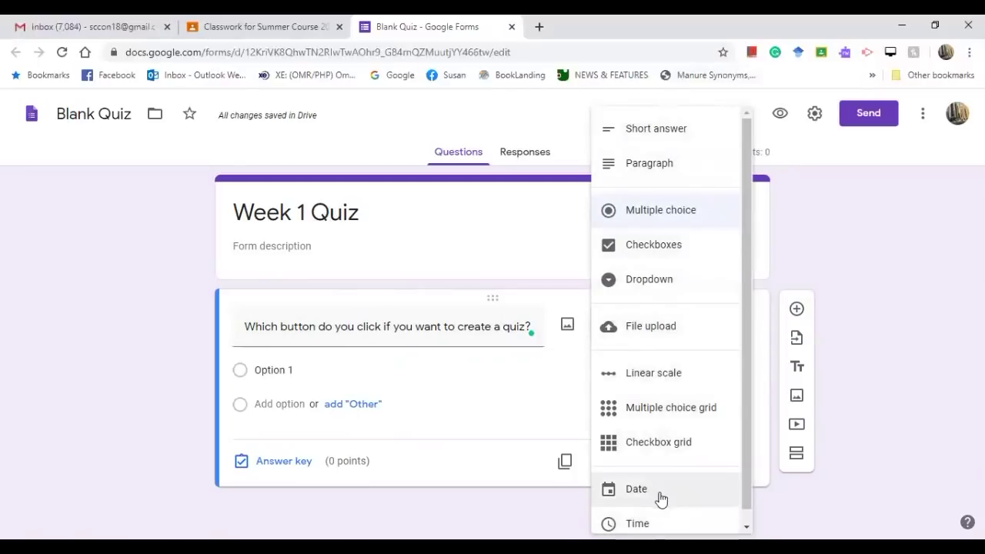
{"action": "scroll", "coordinate": [660, 493], "scroll_direction": "down", "scroll_amount": 1}
{"action": "scroll", "coordinate": [671, 395], "scroll_direction": "up", "scroll_amount": 1}
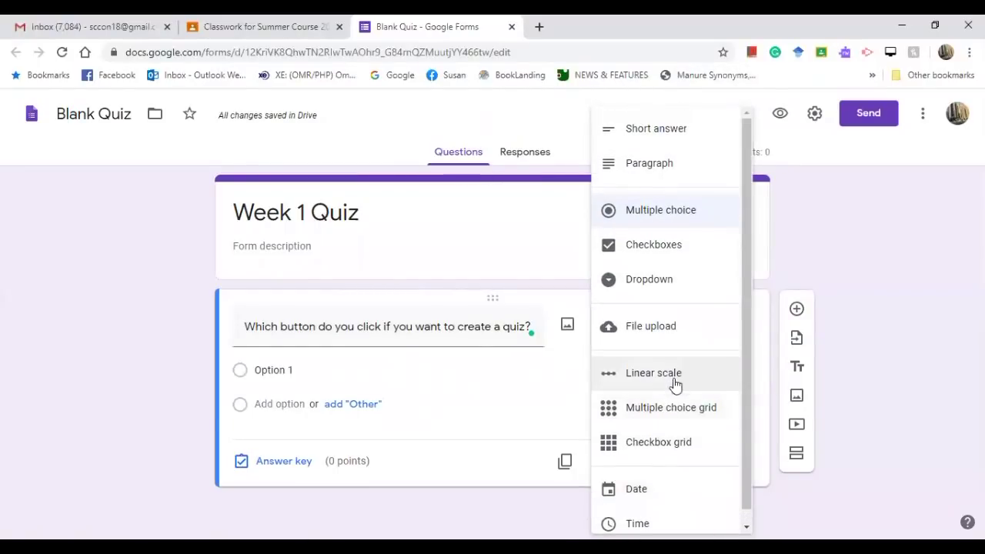
{"action": "left_click", "coordinate": [728, 219]}
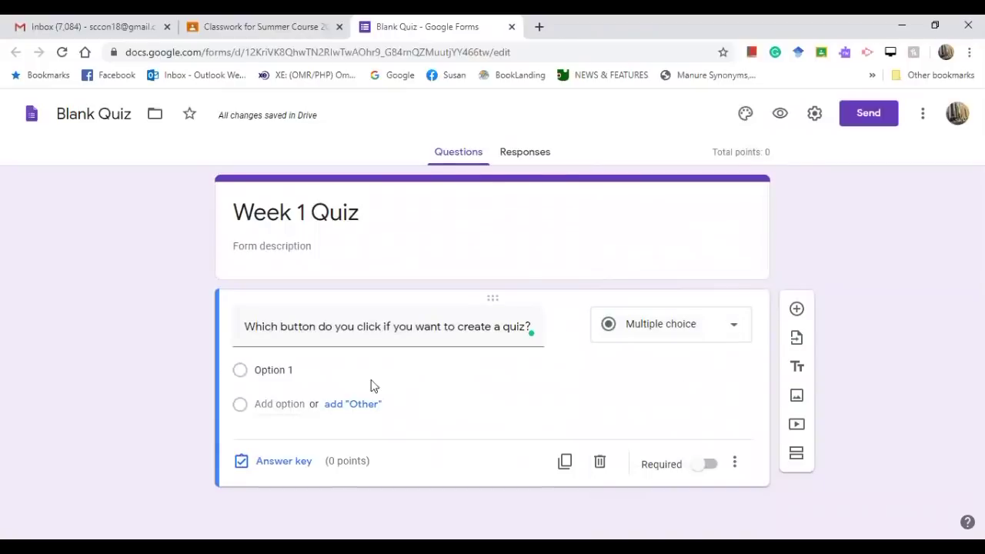
Step: Fill in the answer choices Stream, Classwork, People and Grades
{"action": "left_click", "coordinate": [304, 371]}
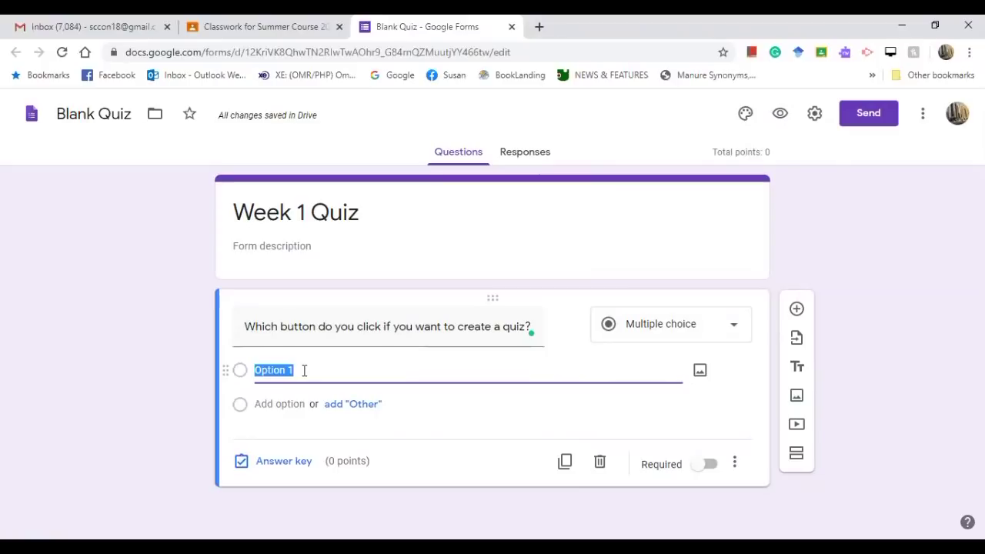
{"action": "type", "text": "Stream"}
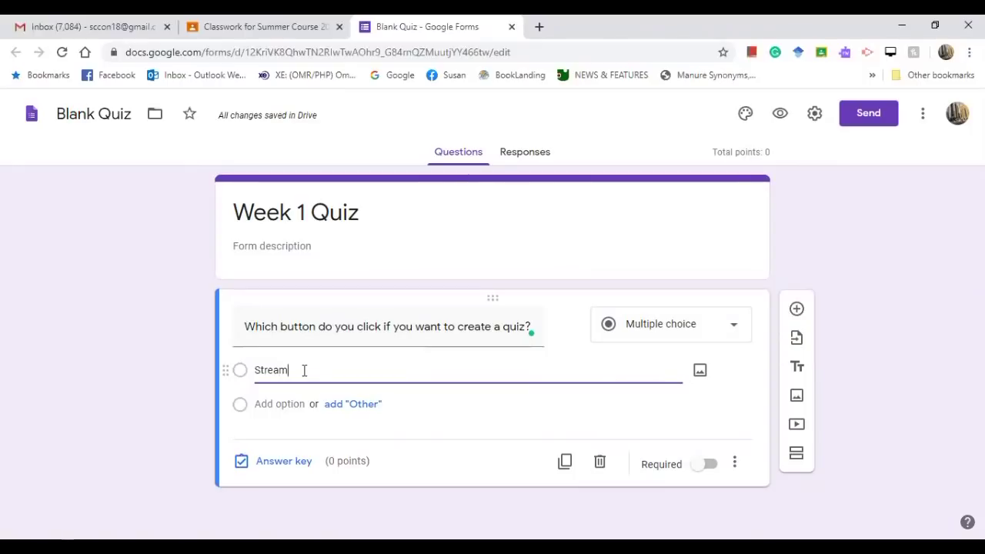
{"action": "left_click", "coordinate": [277, 414]}
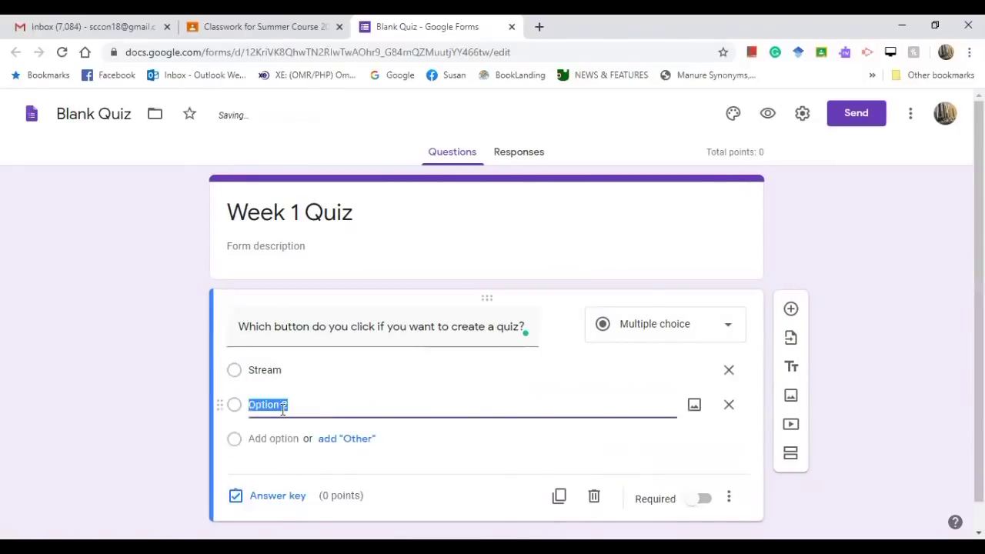
{"action": "type", "text": "Classwork"}
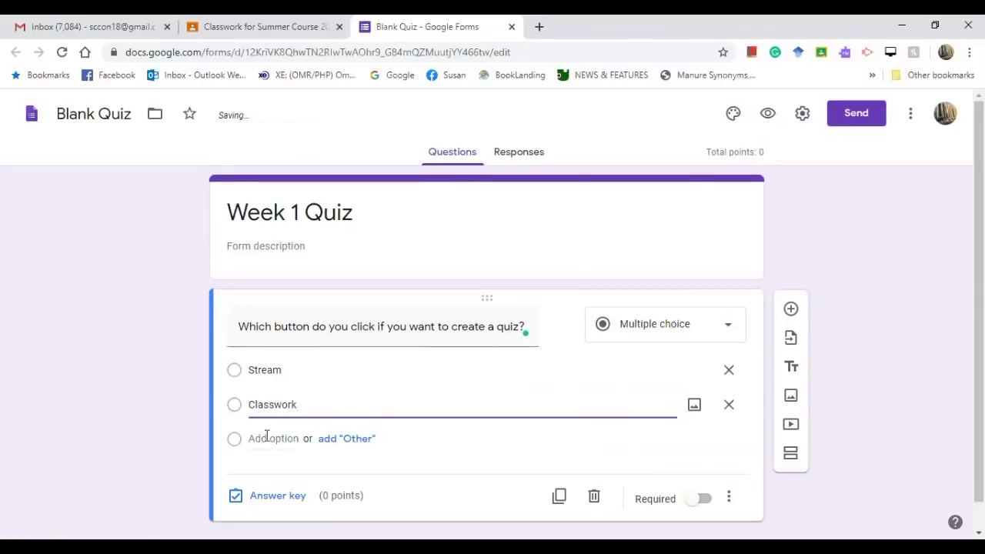
{"action": "left_click", "coordinate": [265, 438]}
{"action": "type", "text": "People"}
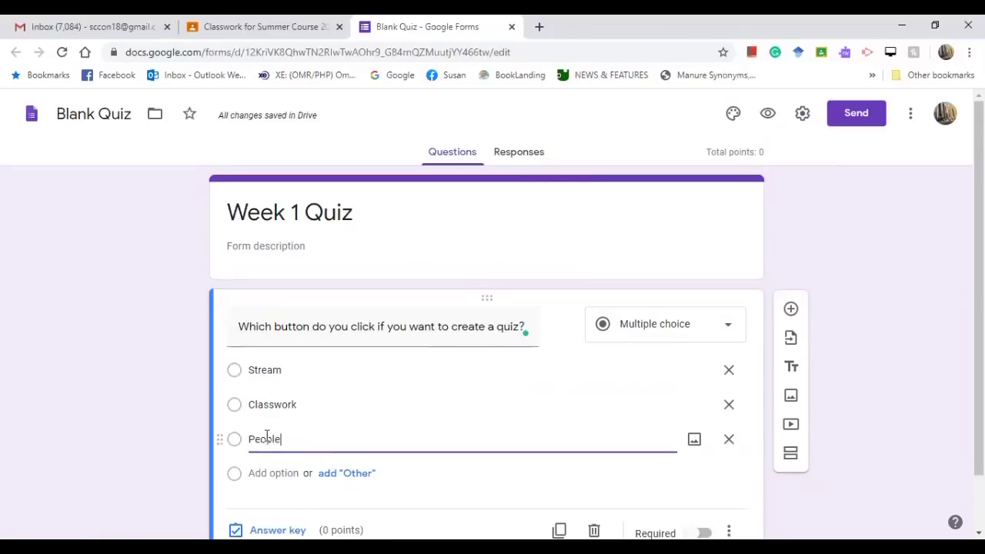
{"action": "left_click", "coordinate": [258, 474]}
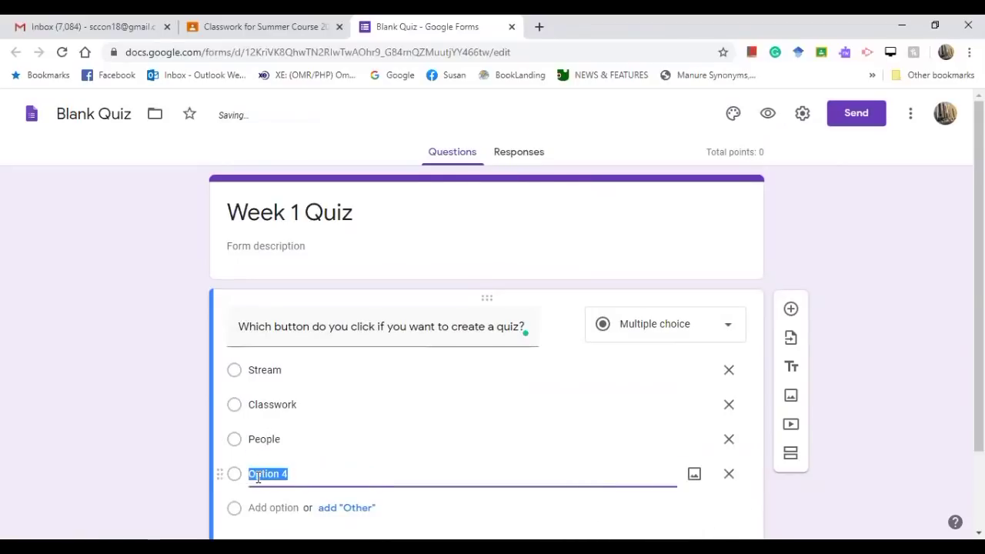
{"action": "type", "text": "G"}
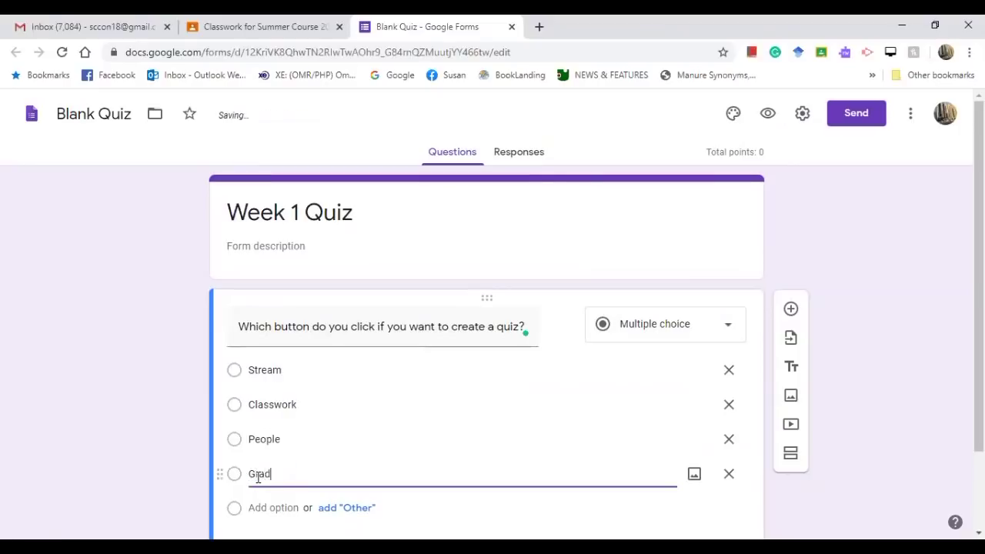
{"action": "type", "text": "rades"}
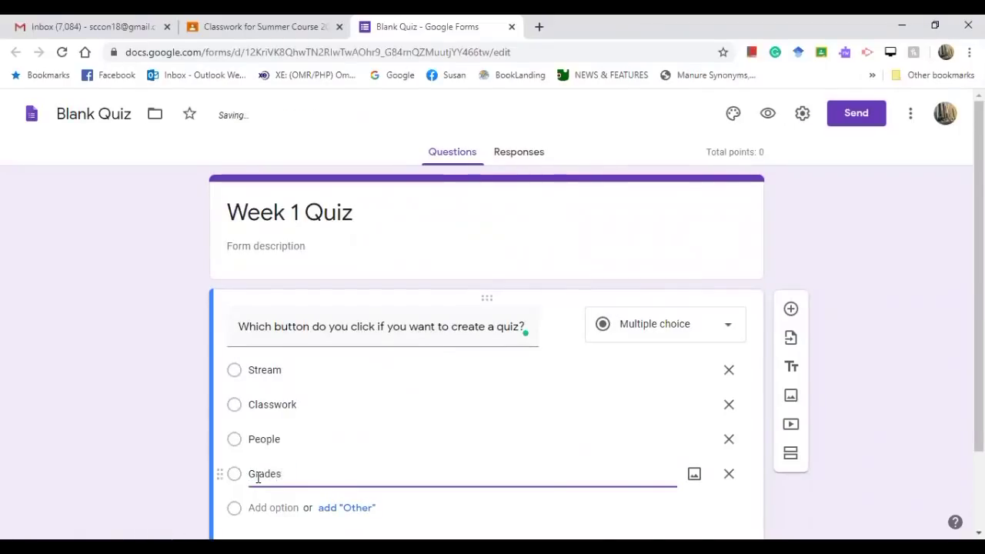
{"action": "scroll", "coordinate": [400, 468], "scroll_direction": "down", "scroll_amount": 2}
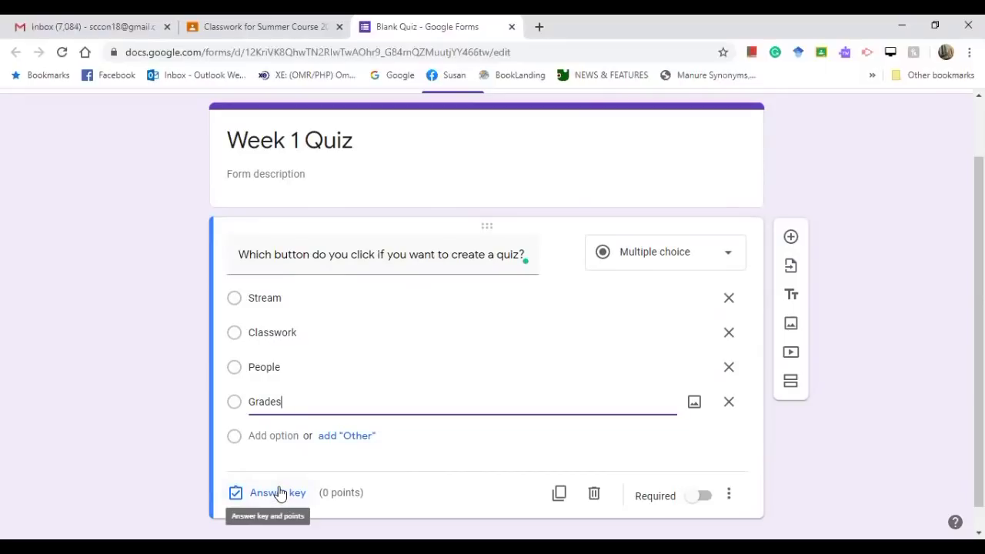
{"action": "left_click", "coordinate": [237, 334]}
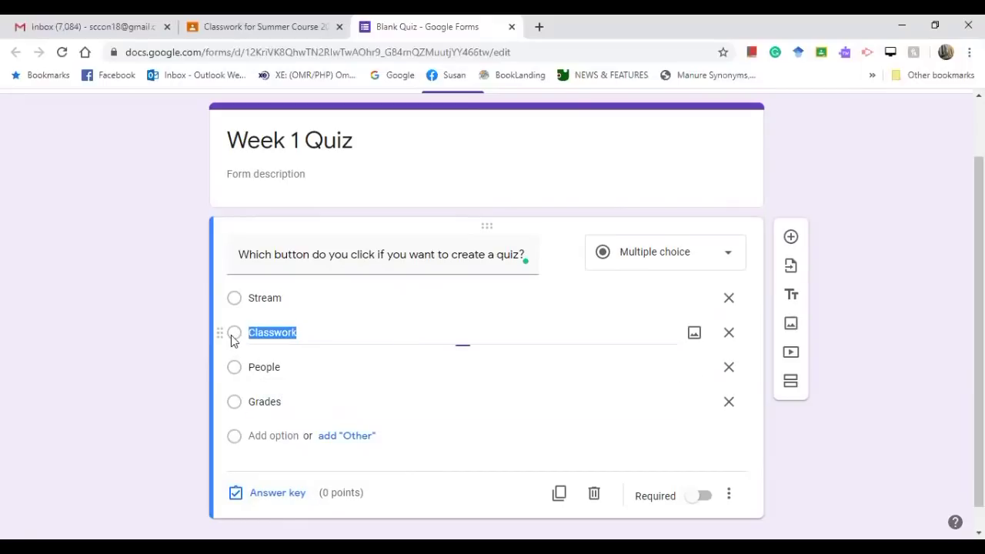
Step: In the answer key, mark Classwork correct and make the question worth 1 point
{"action": "left_click", "coordinate": [258, 493]}
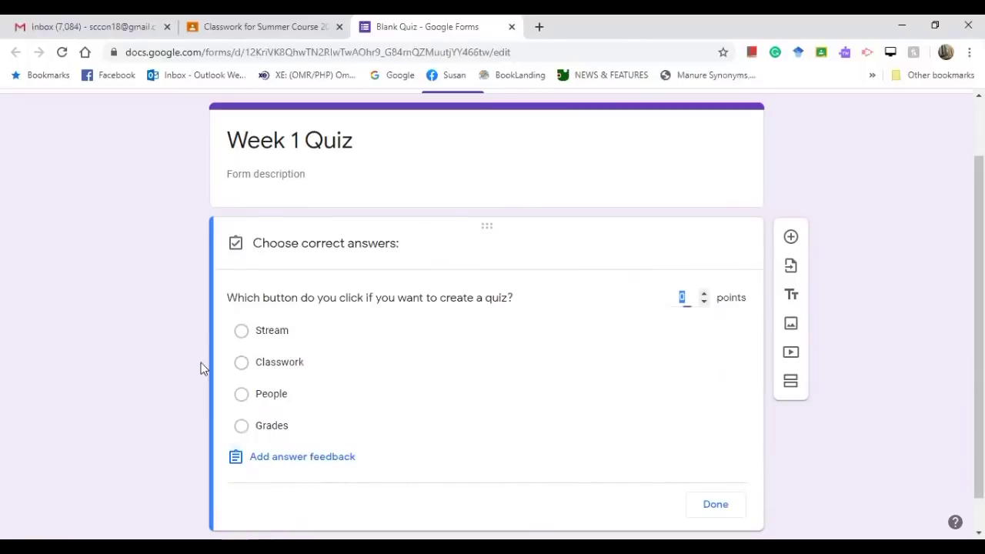
{"action": "left_click", "coordinate": [243, 365]}
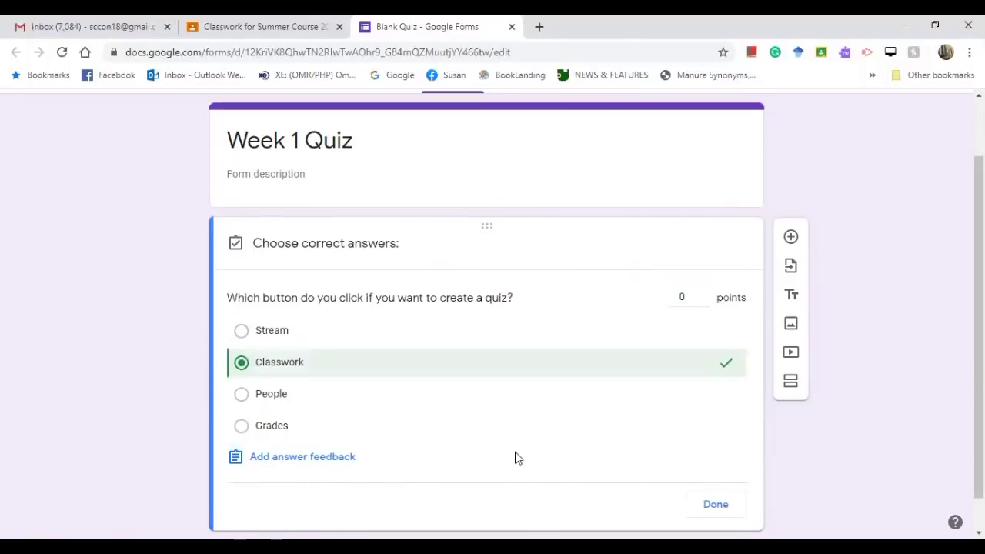
{"action": "left_click", "coordinate": [705, 295]}
{"action": "left_click", "coordinate": [704, 294]}
{"action": "left_click", "coordinate": [705, 294]}
{"action": "left_click", "coordinate": [704, 301]}
{"action": "left_click", "coordinate": [705, 302]}
{"action": "scroll", "coordinate": [708, 454], "scroll_direction": "down", "scroll_amount": 1}
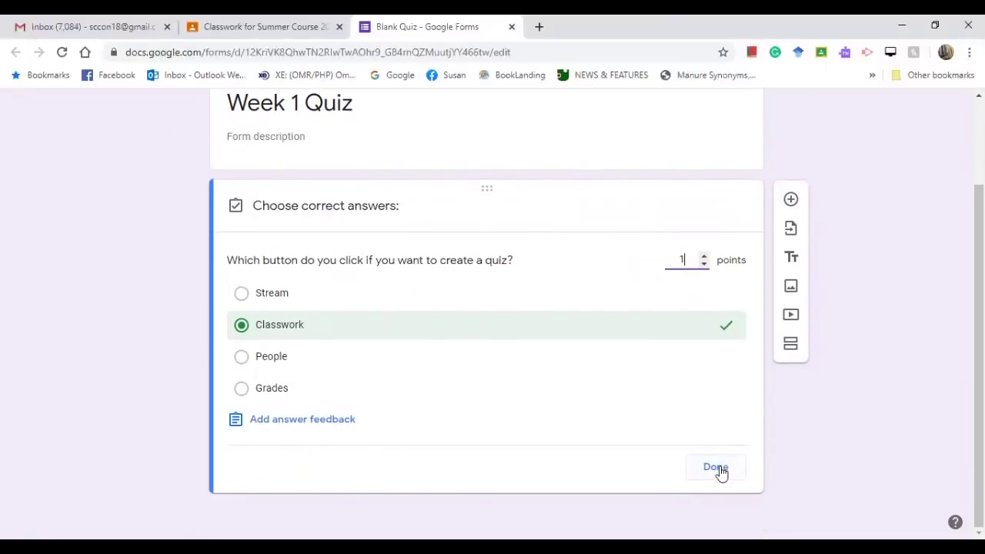
{"action": "left_click", "coordinate": [716, 467]}
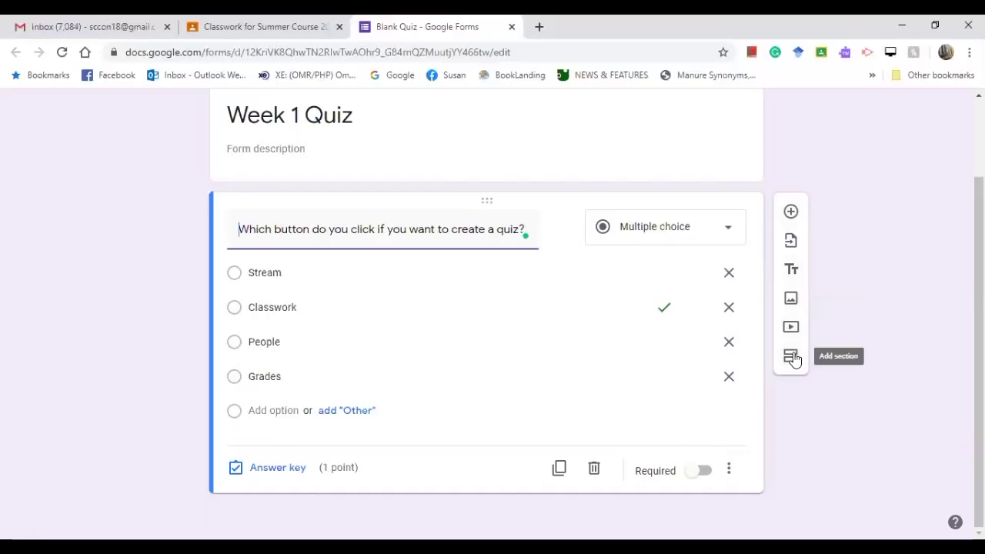
{"action": "left_click", "coordinate": [791, 212]}
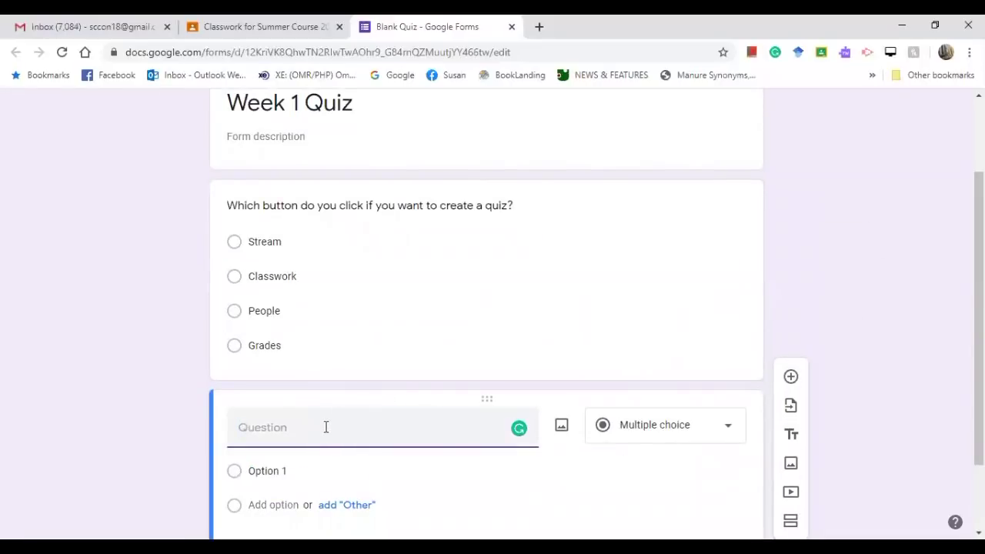
Step: Add the question 'Can you add a co-teacher in your Google Classroom?' as Checkboxes
{"action": "type", "text": "C"}
{"action": "key", "text": "BackSpace"}
{"action": "type", "text": "Can you add a co-teach"}
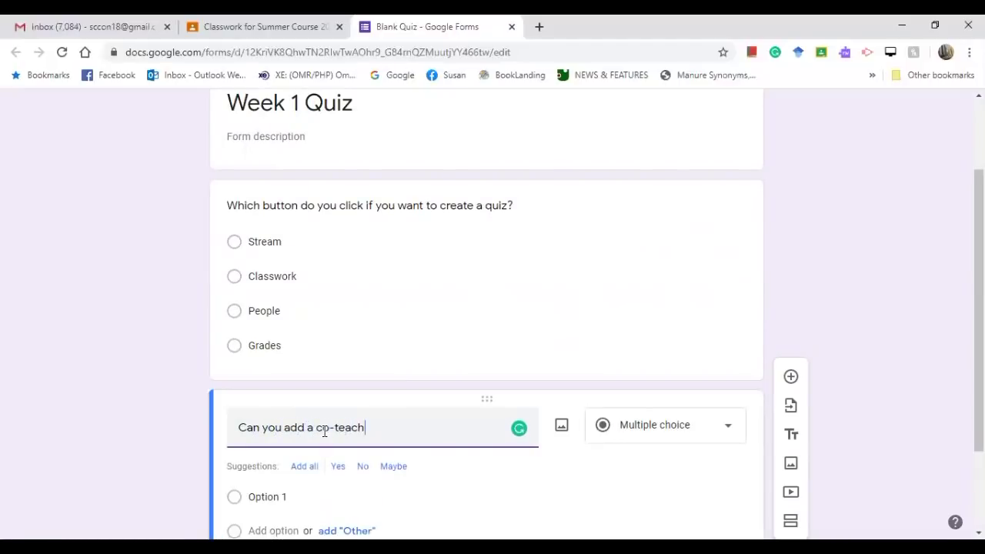
{"action": "type", "text": "er in your Google"}
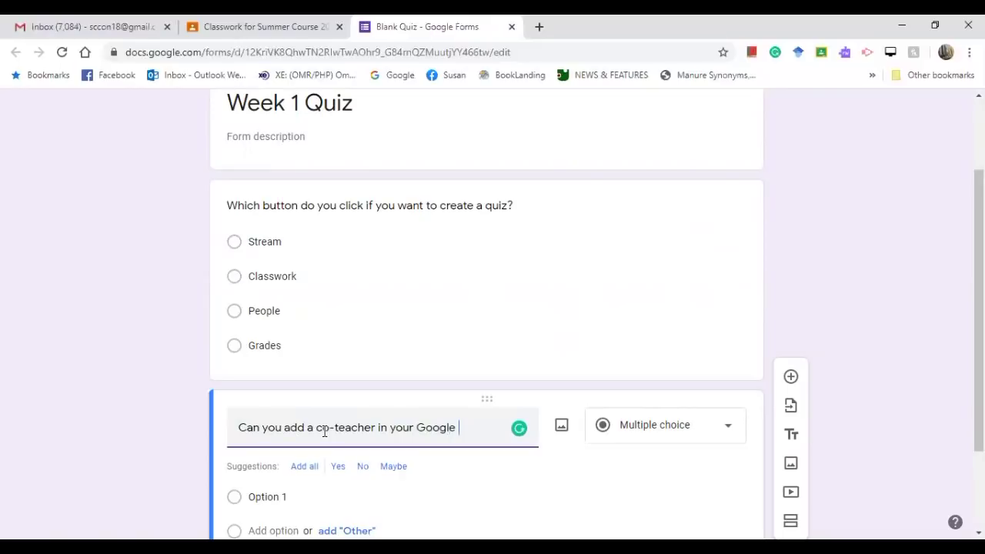
{"action": "type", "text": " Classroom?"}
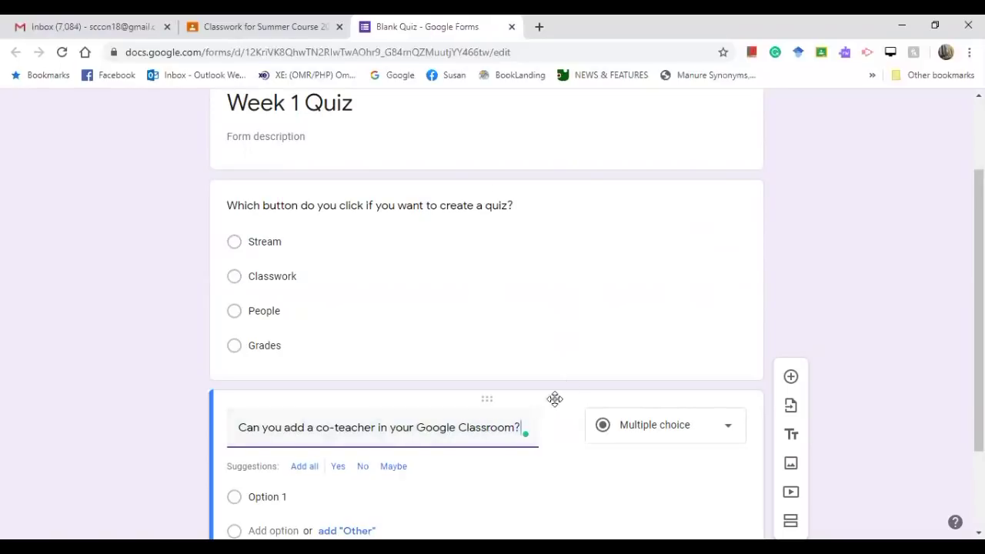
{"action": "left_click", "coordinate": [728, 433]}
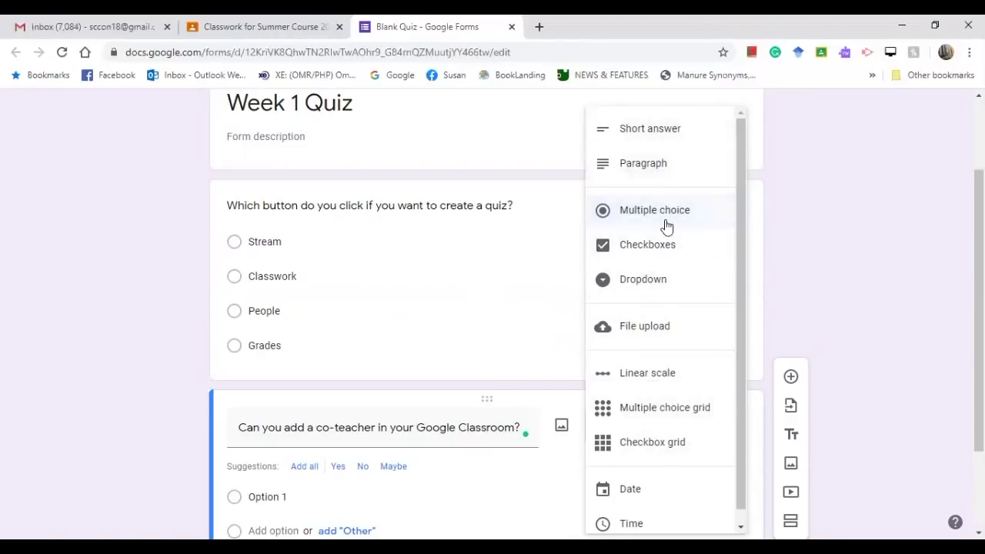
{"action": "scroll", "coordinate": [675, 240], "scroll_direction": "down", "scroll_amount": 1}
{"action": "left_click", "coordinate": [662, 250]}
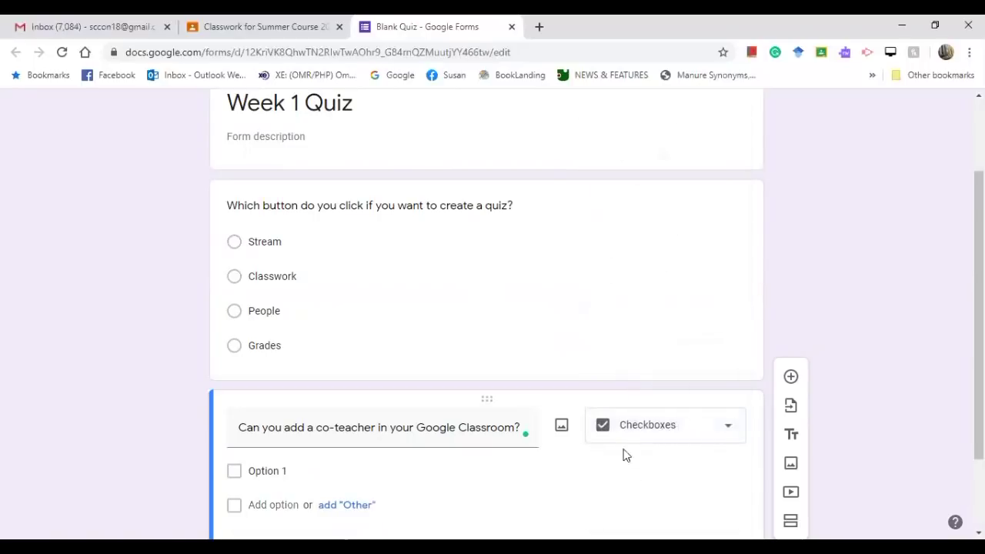
Step: Give the co-teacher question the answer choices Yes, No and Not sure
{"action": "left_click", "coordinate": [295, 367]}
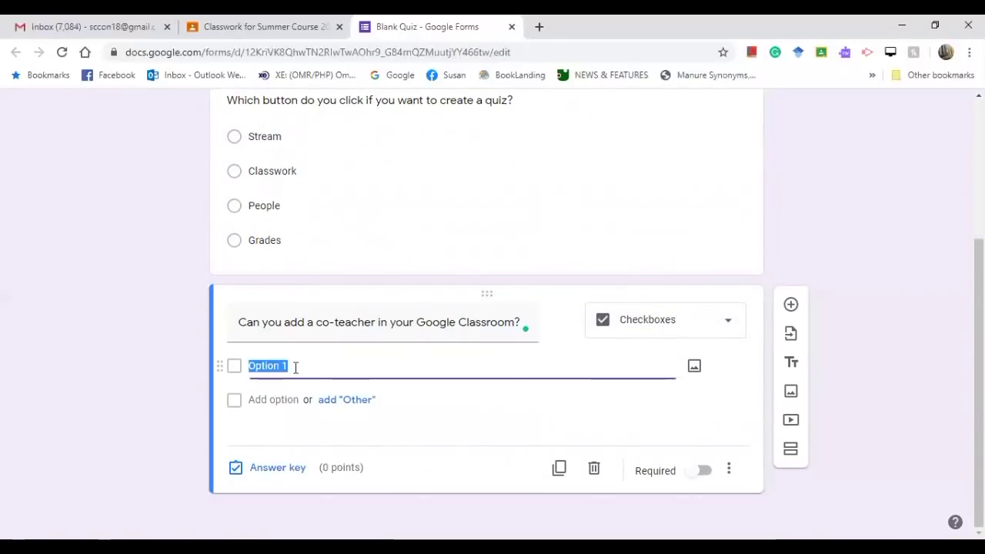
{"action": "type", "text": "Yes"}
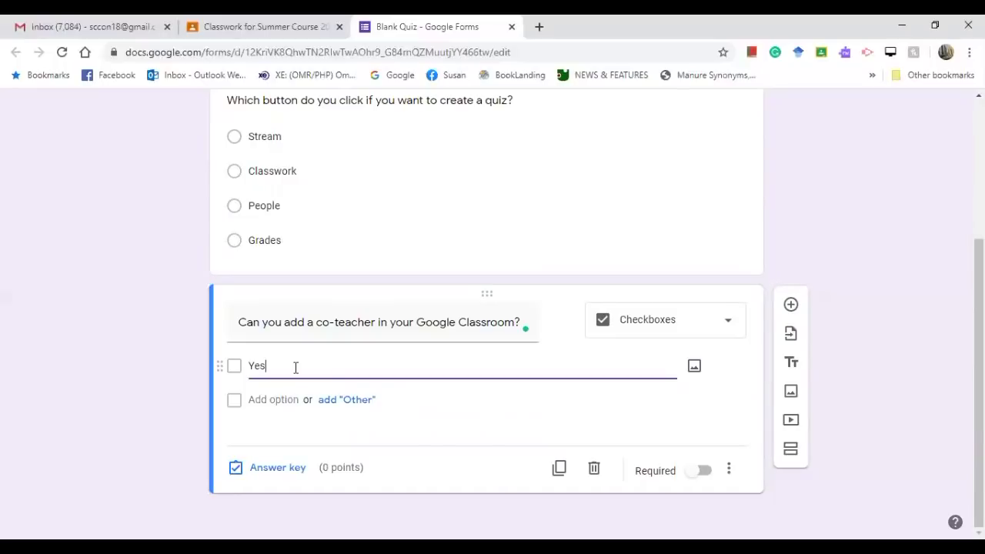
{"action": "left_click", "coordinate": [256, 416]}
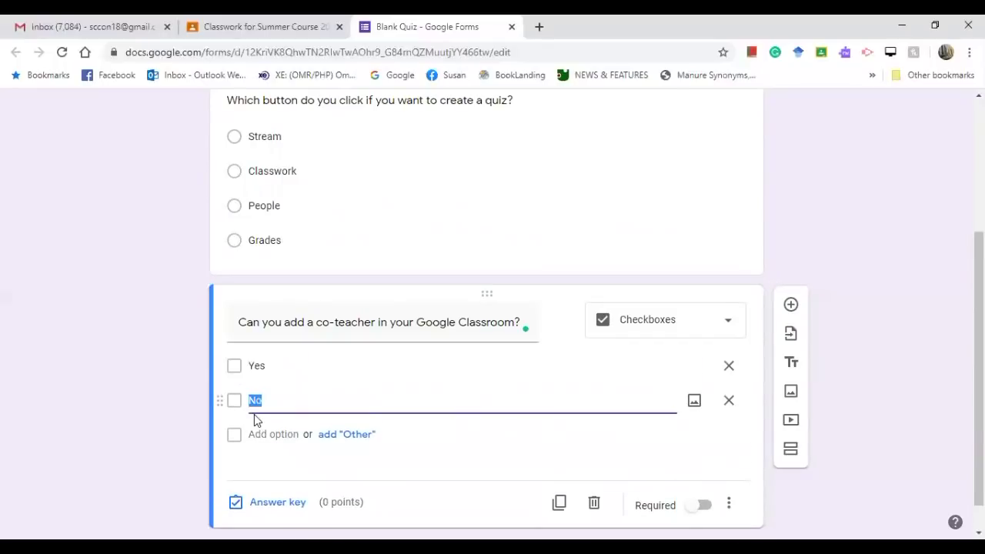
{"action": "left_click", "coordinate": [262, 434]}
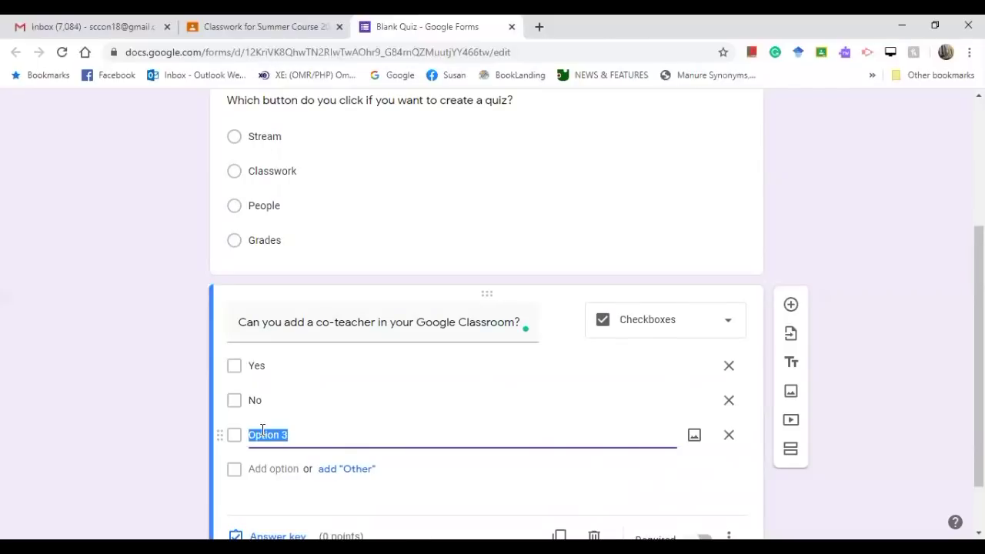
{"action": "type", "text": "Not sure"}
{"action": "scroll", "coordinate": [449, 424], "scroll_direction": "down", "scroll_amount": 1}
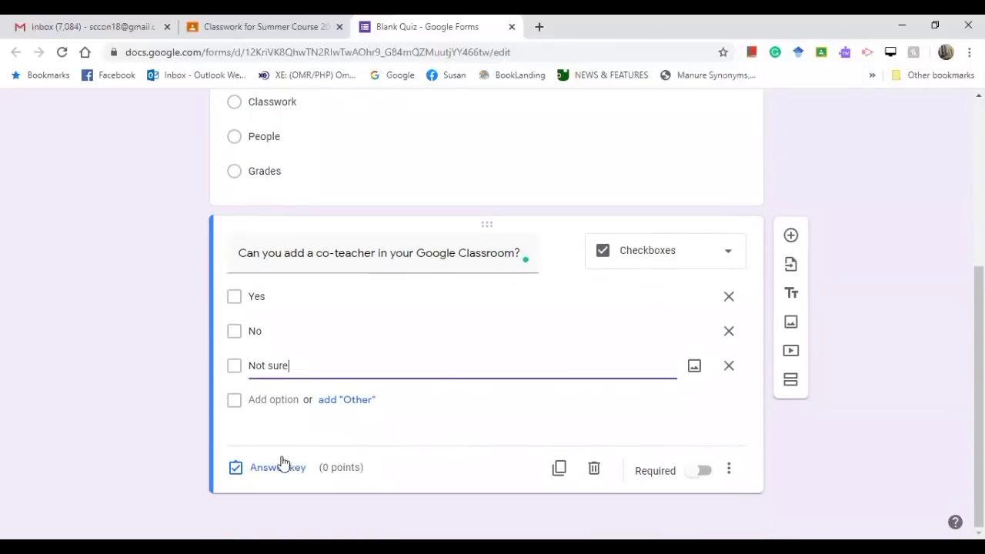
Step: In the co-teacher question's answer key, mark Yes correct, worth 1 point
{"action": "left_click", "coordinate": [271, 471]}
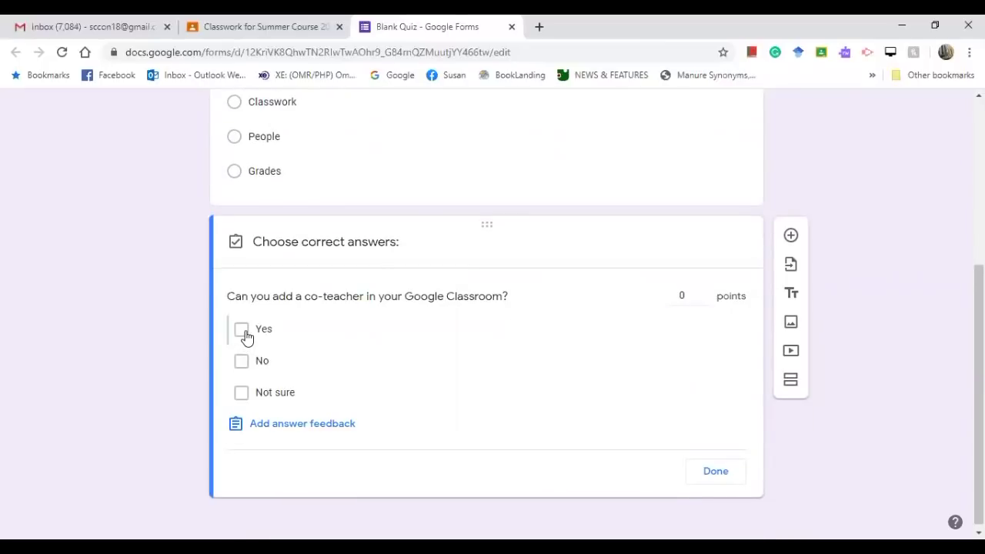
{"action": "left_click", "coordinate": [251, 331]}
{"action": "left_click", "coordinate": [704, 293]}
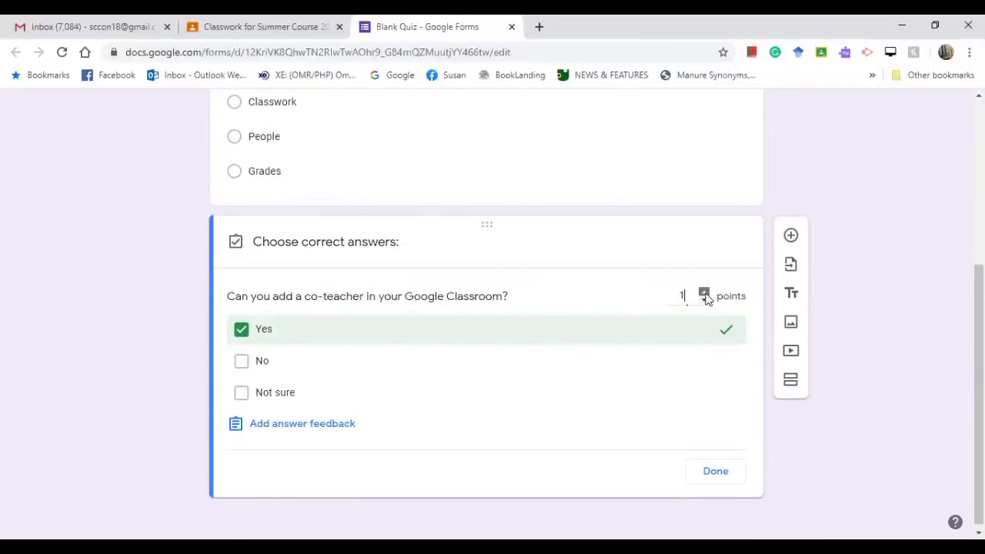
{"action": "left_click", "coordinate": [717, 474]}
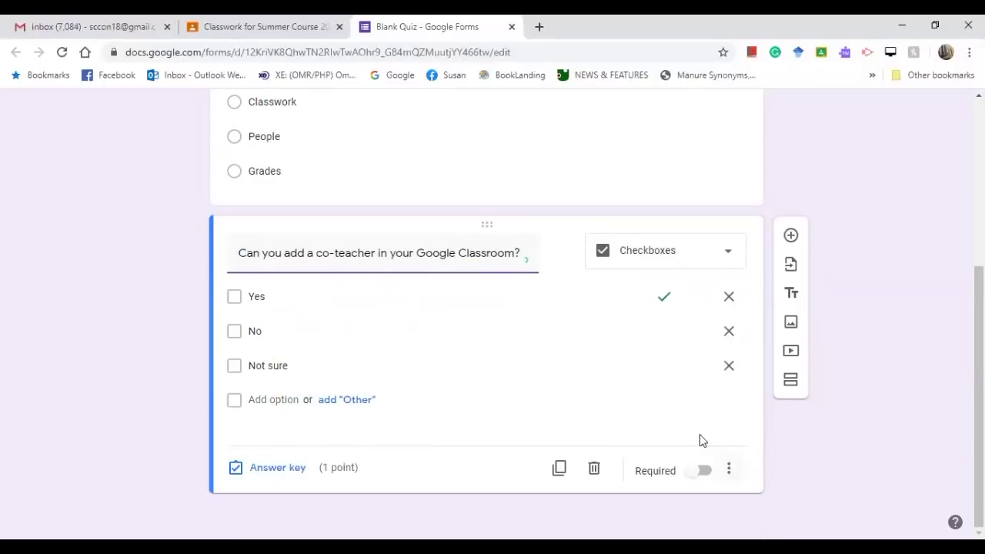
{"action": "scroll", "coordinate": [742, 219], "scroll_direction": "up", "scroll_amount": 2}
{"action": "scroll", "coordinate": [717, 224], "scroll_direction": "down", "scroll_amount": 2}
{"action": "left_click", "coordinate": [794, 295]}
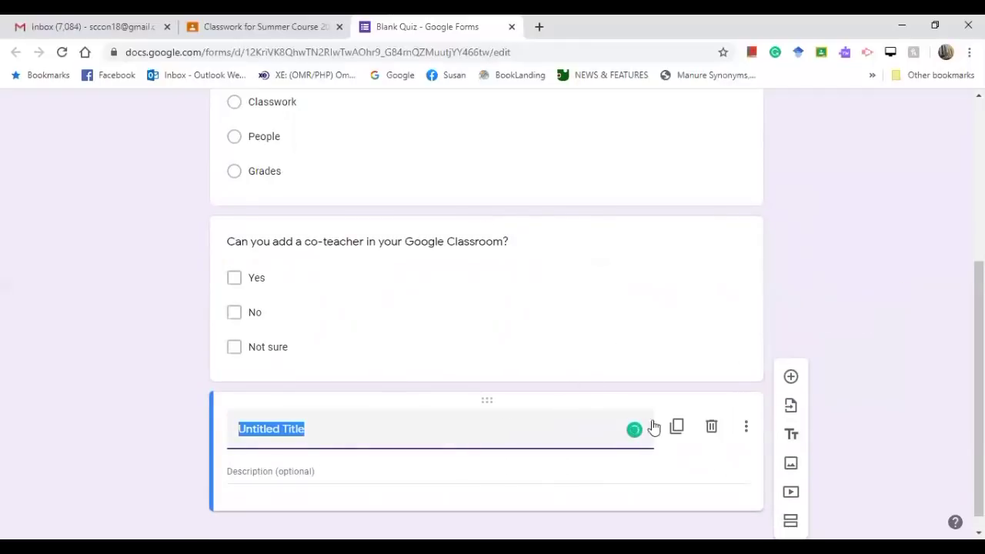
{"action": "left_click", "coordinate": [795, 438]}
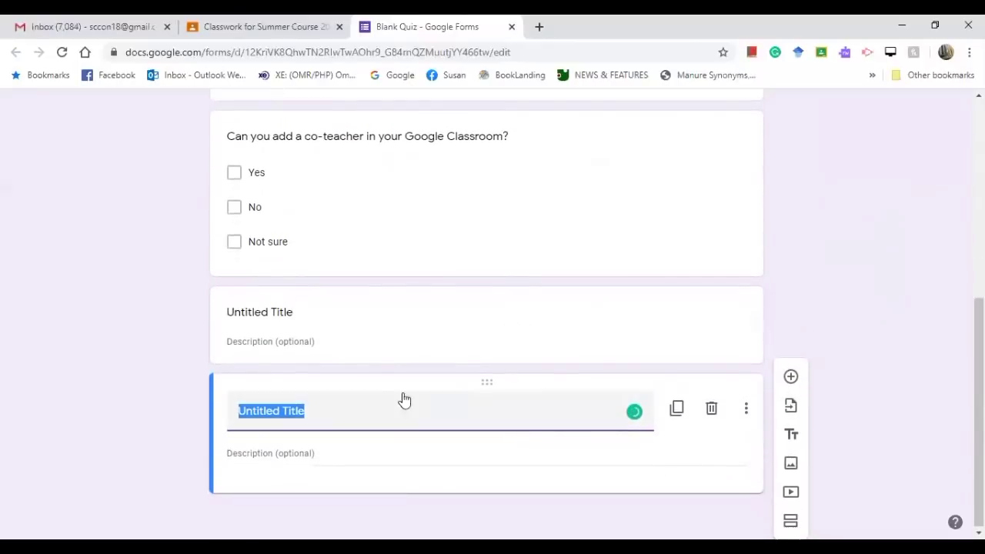
{"action": "left_click", "coordinate": [711, 408]}
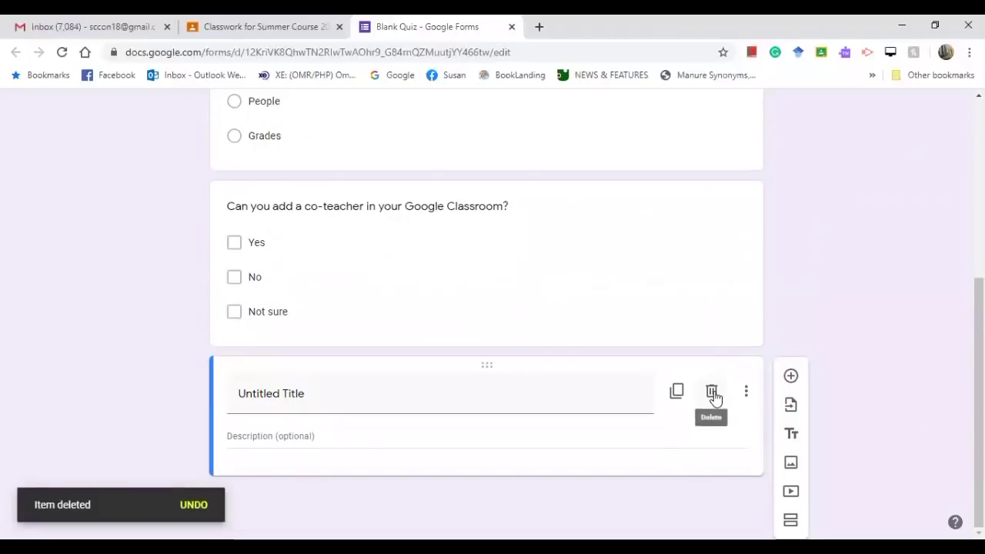
{"action": "left_click", "coordinate": [712, 393]}
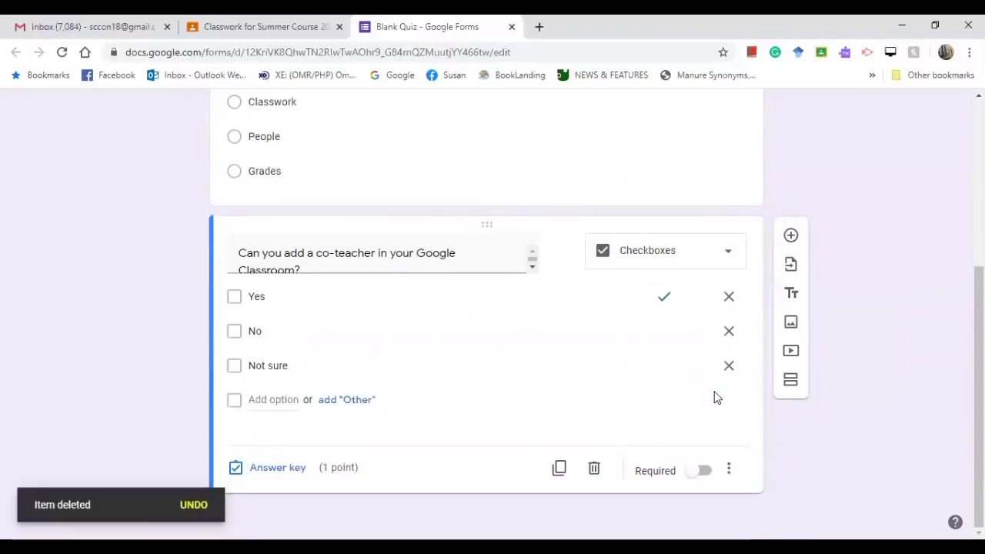
{"action": "left_click", "coordinate": [796, 329]}
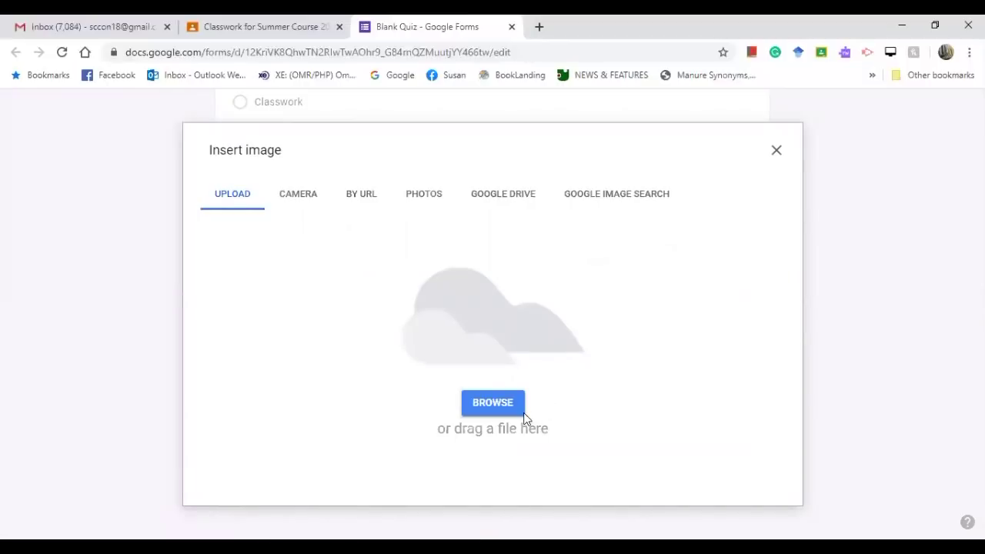
{"action": "left_click", "coordinate": [777, 151]}
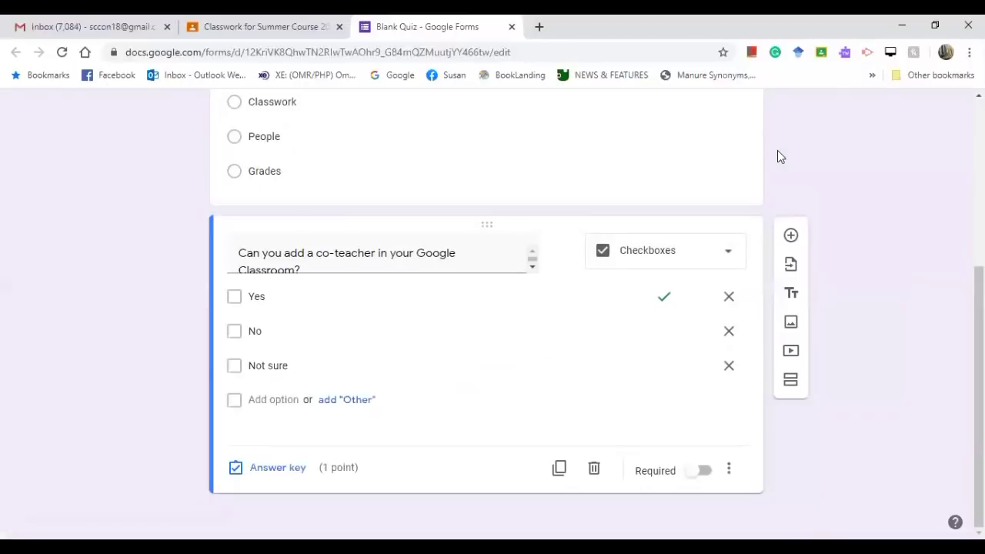
{"action": "left_click", "coordinate": [792, 353]}
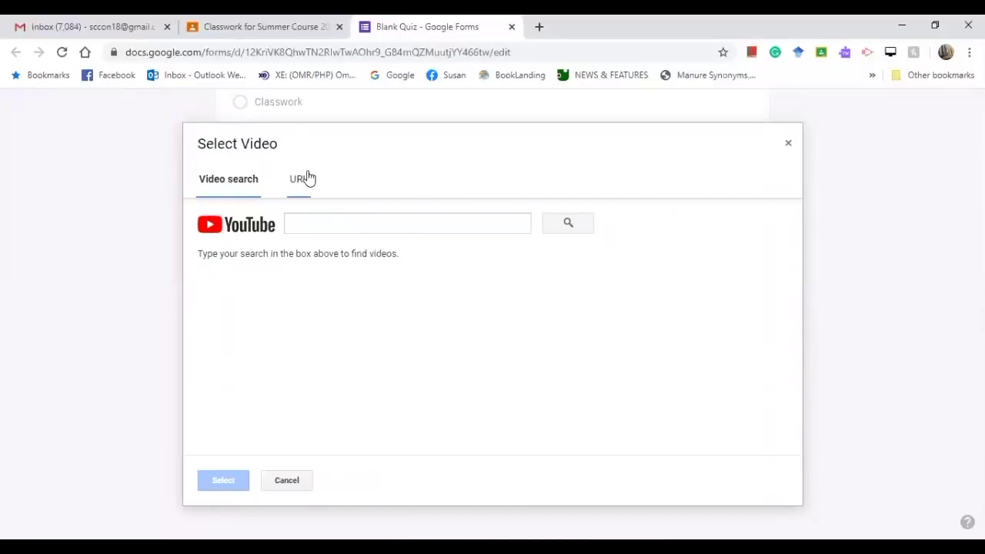
{"action": "left_click", "coordinate": [788, 146]}
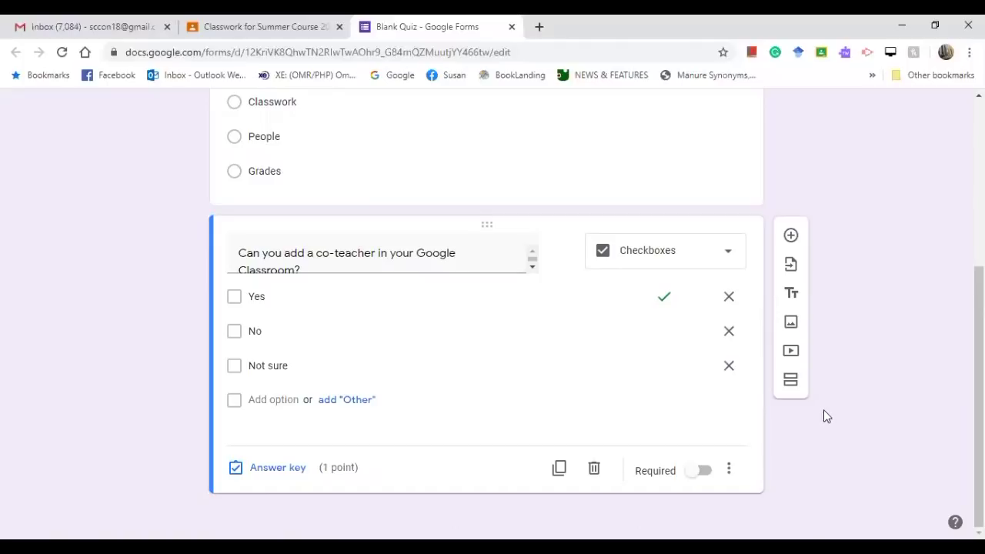
{"action": "scroll", "coordinate": [811, 398], "scroll_direction": "up", "scroll_amount": 4}
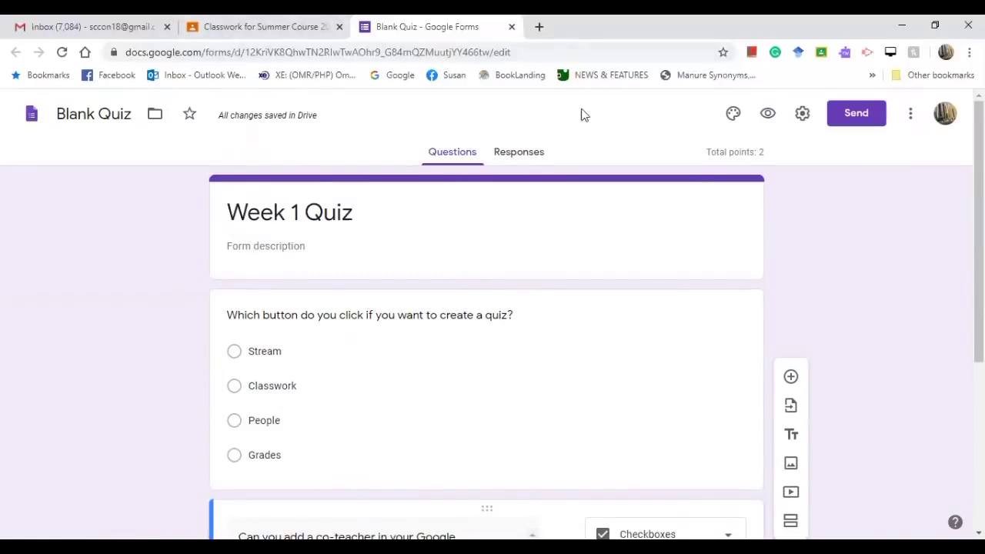
Step: Set the Week 1 Quiz theme colour to orange, after first trying Red Orange
{"action": "left_click", "coordinate": [734, 115]}
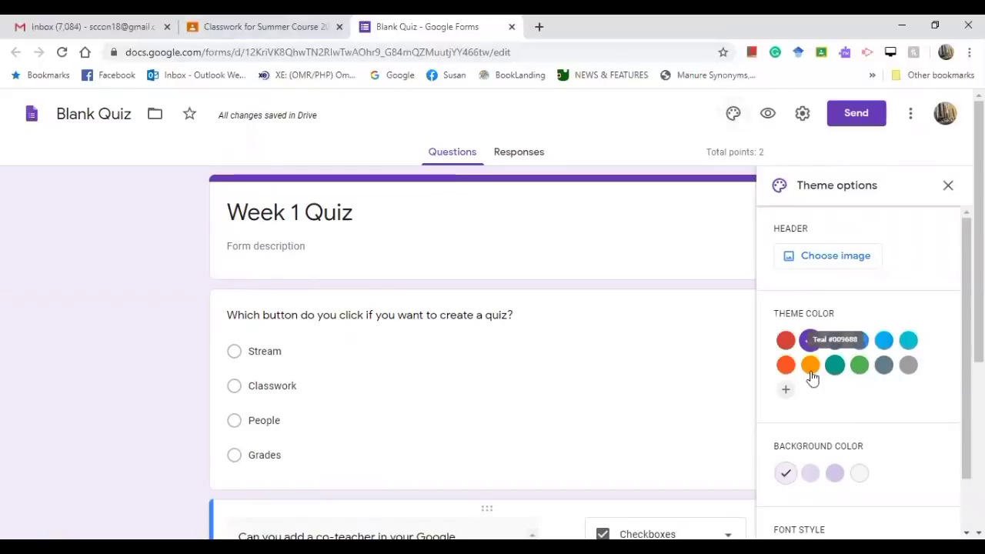
{"action": "left_click", "coordinate": [785, 367]}
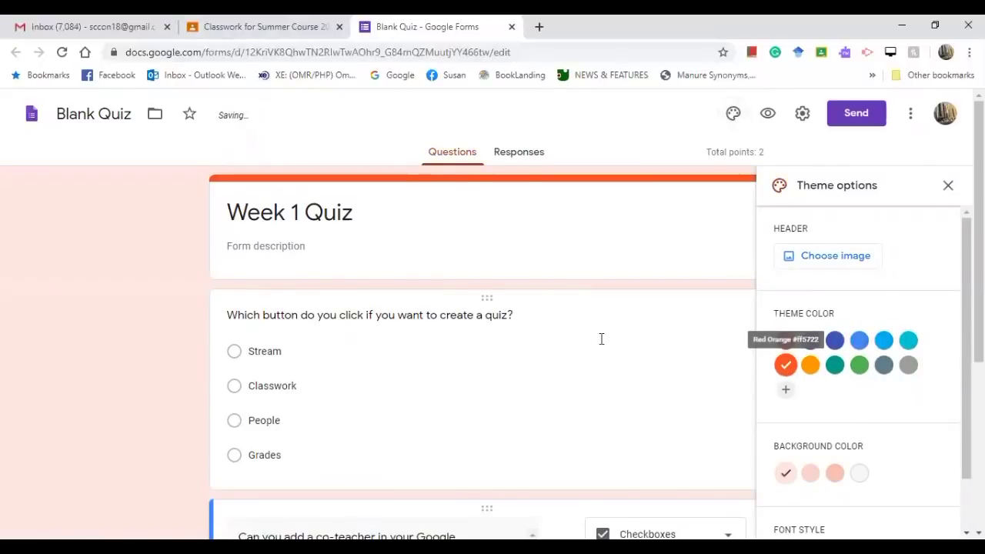
{"action": "left_click", "coordinate": [948, 187]}
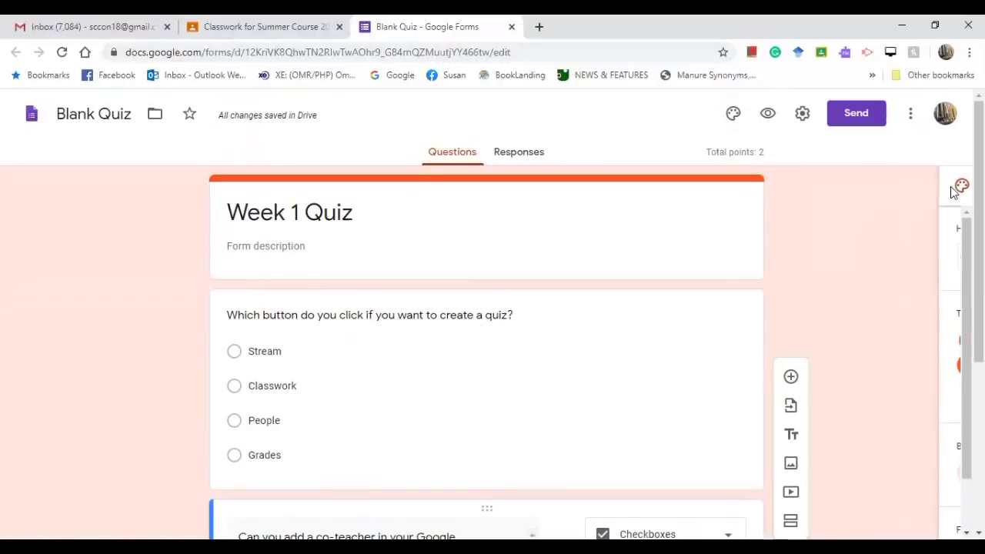
{"action": "left_click", "coordinate": [733, 114]}
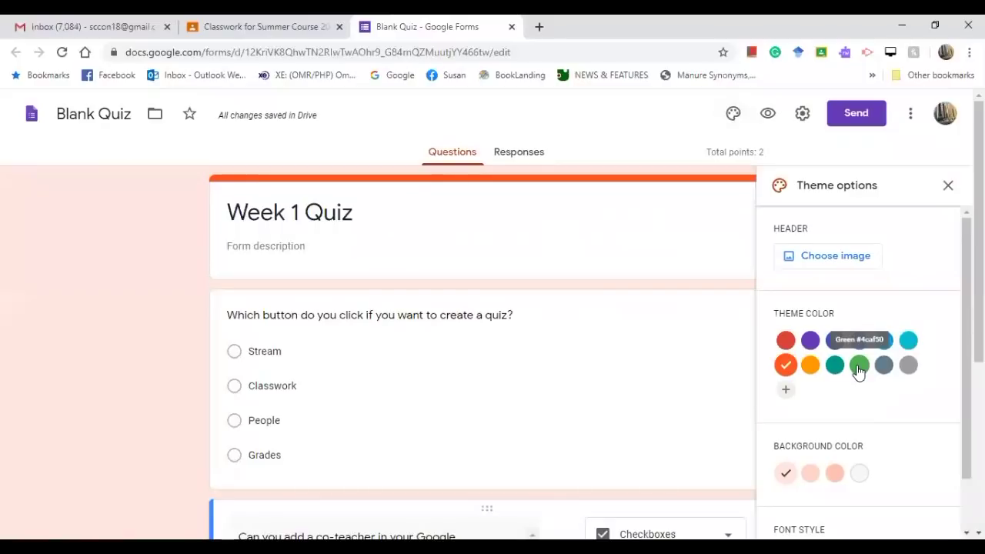
{"action": "left_click", "coordinate": [808, 368]}
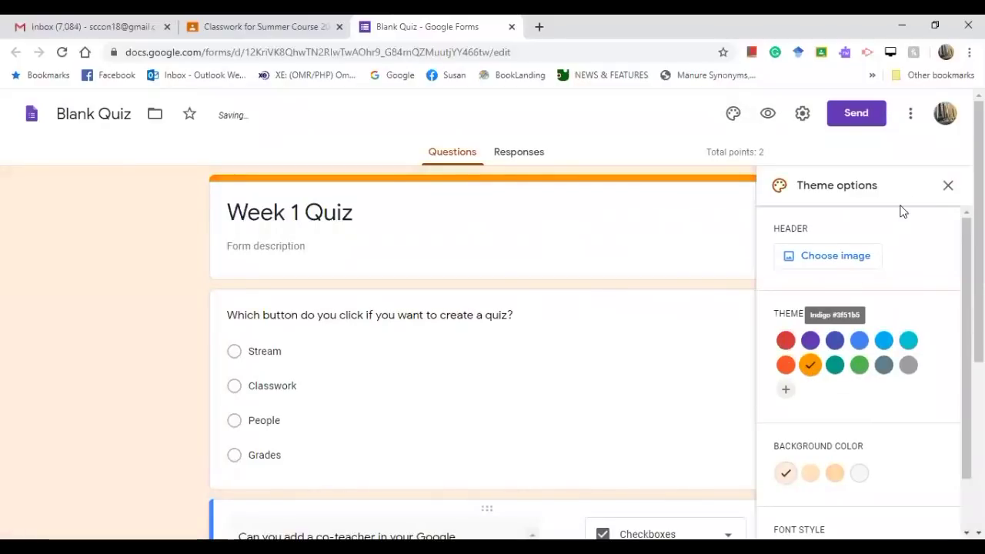
{"action": "left_click", "coordinate": [948, 185]}
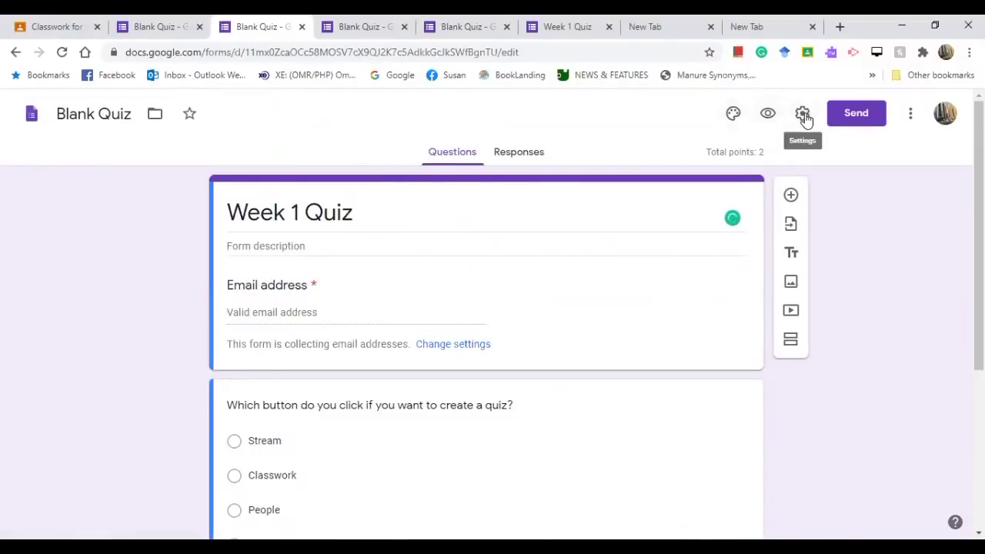
Step: Save quiz settings releasing grades immediately, with missed questions and point values visible to respondents
{"action": "left_click", "coordinate": [803, 114]}
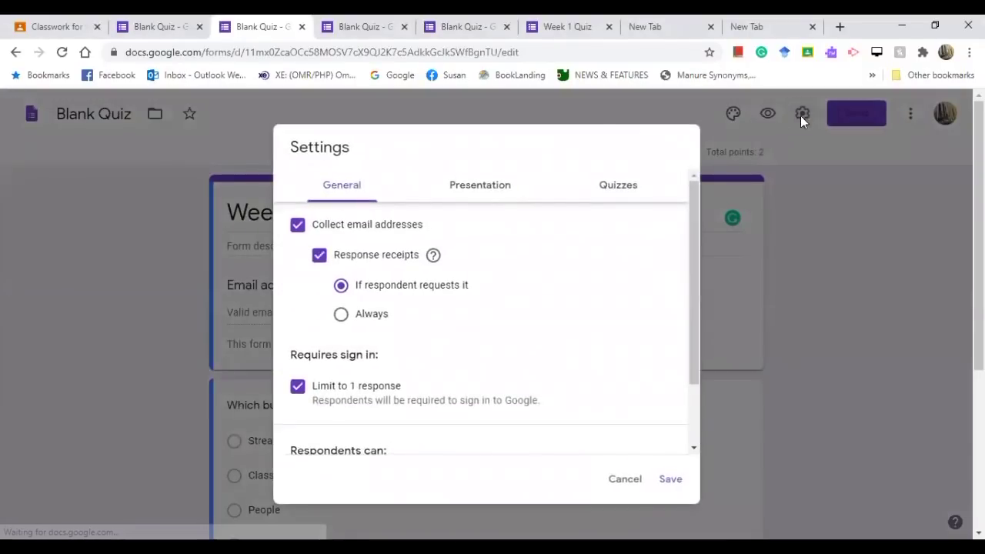
{"action": "left_click", "coordinate": [616, 194]}
{"action": "scroll", "coordinate": [346, 254], "scroll_direction": "down", "scroll_amount": 3}
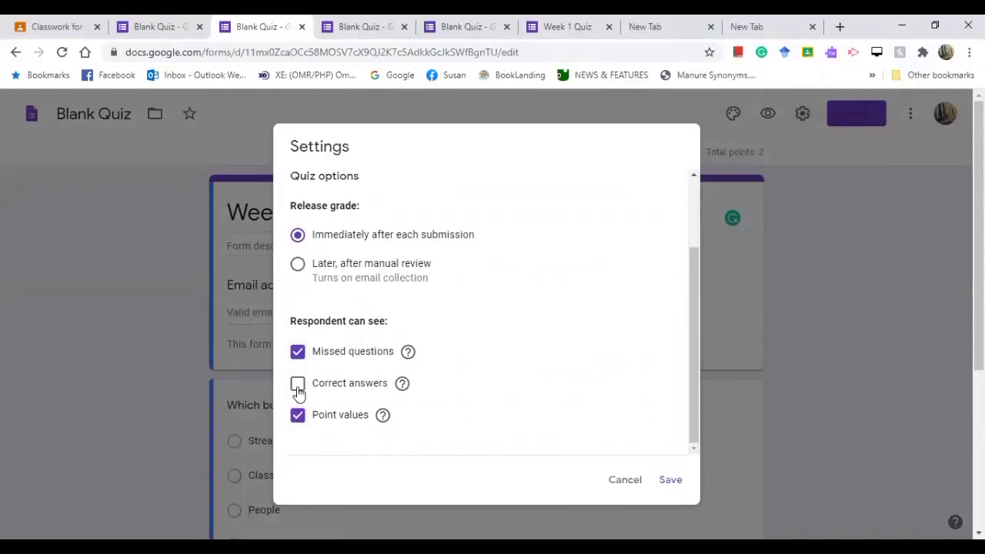
{"action": "left_click", "coordinate": [670, 481]}
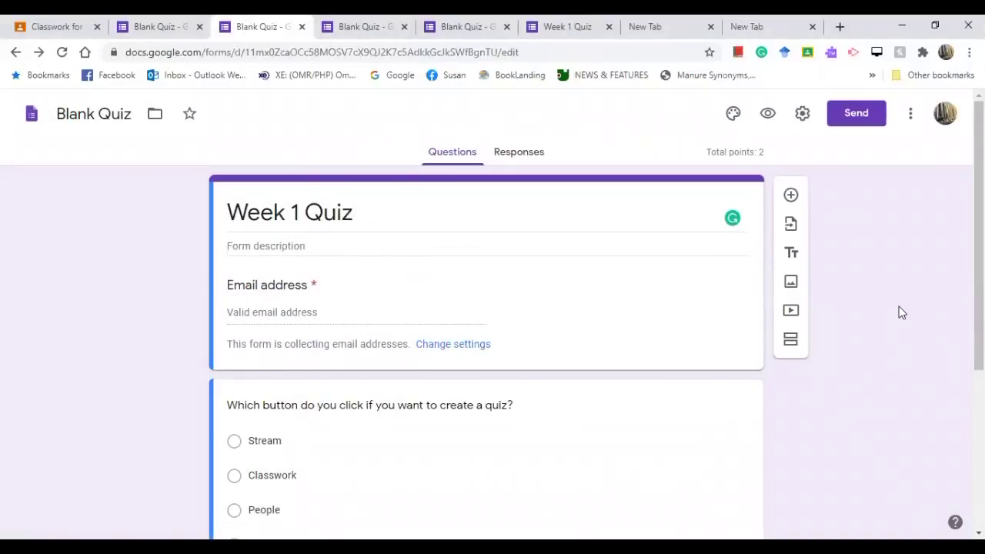
{"action": "left_click", "coordinate": [876, 117]}
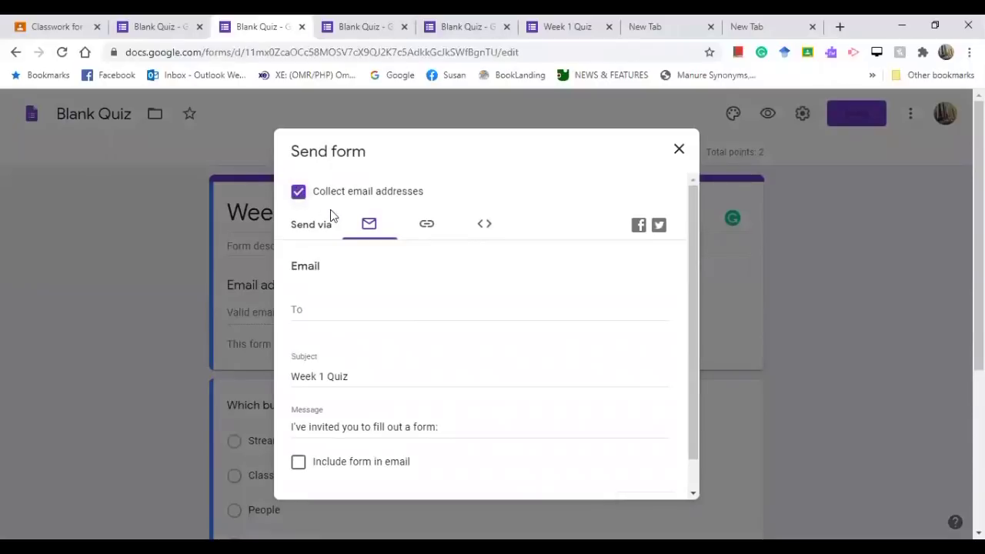
Step: Copy the shortened URL of the Week 1 Quiz form from the Send dialog
{"action": "left_click", "coordinate": [298, 193]}
{"action": "left_click", "coordinate": [429, 227]}
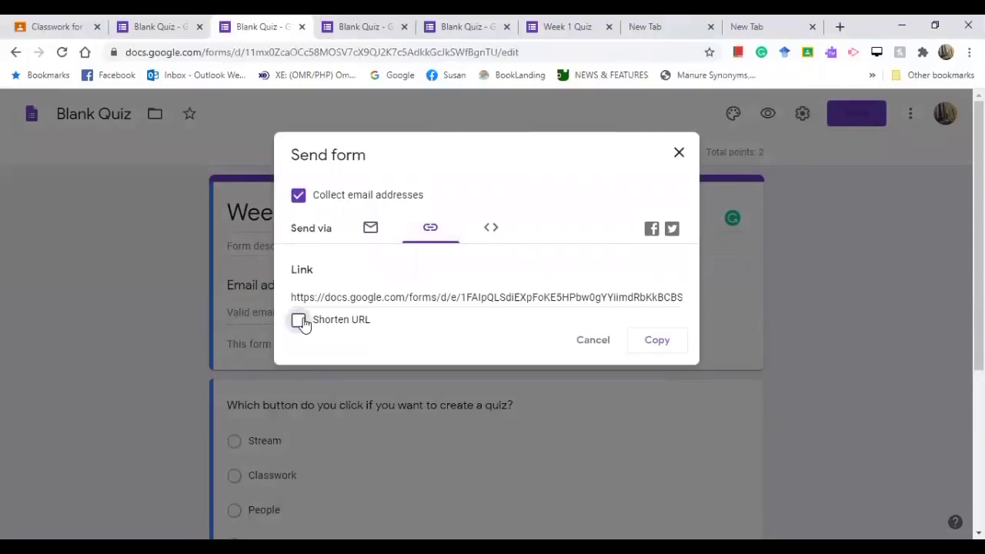
{"action": "left_click", "coordinate": [299, 321]}
{"action": "left_click", "coordinate": [655, 343]}
{"action": "left_click", "coordinate": [680, 154]}
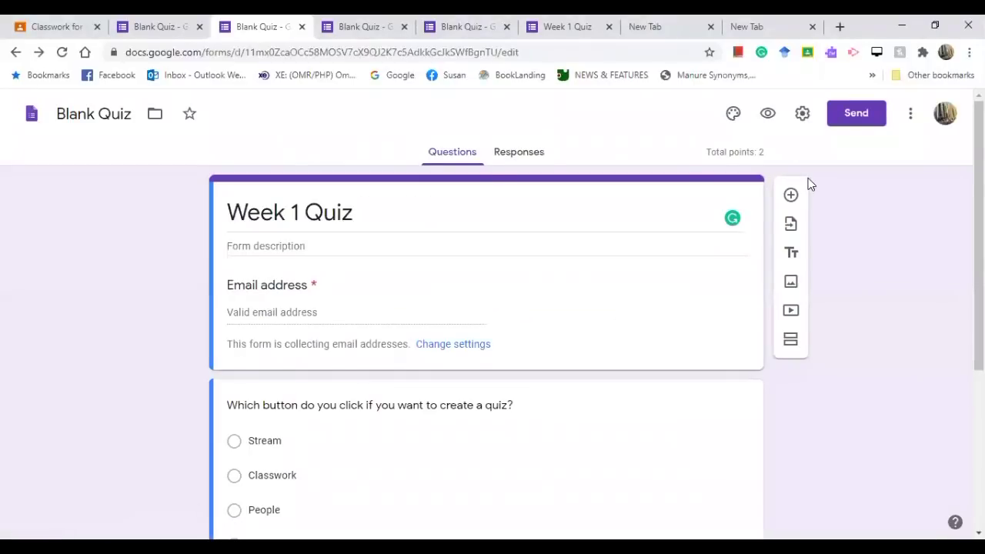
{"action": "left_click", "coordinate": [912, 116]}
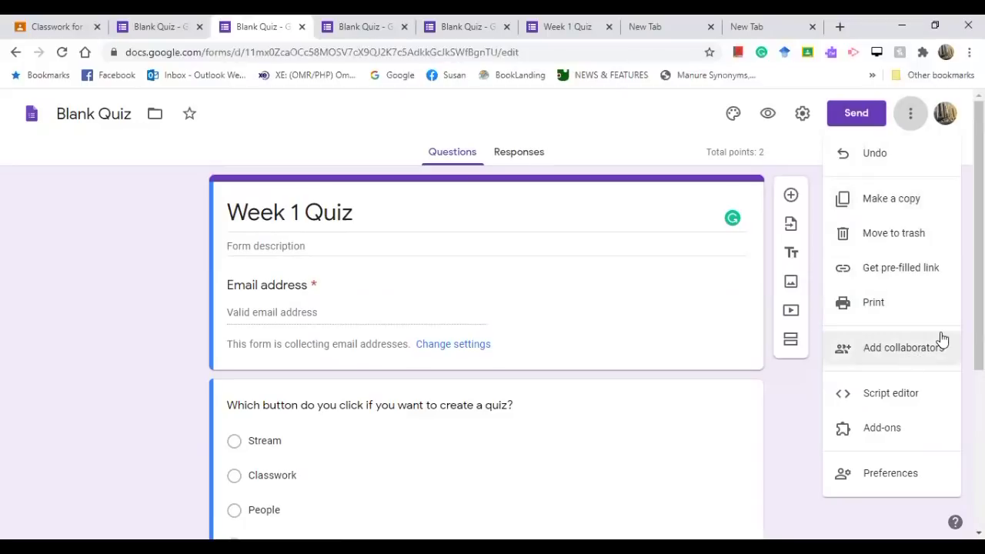
{"action": "left_click", "coordinate": [783, 416]}
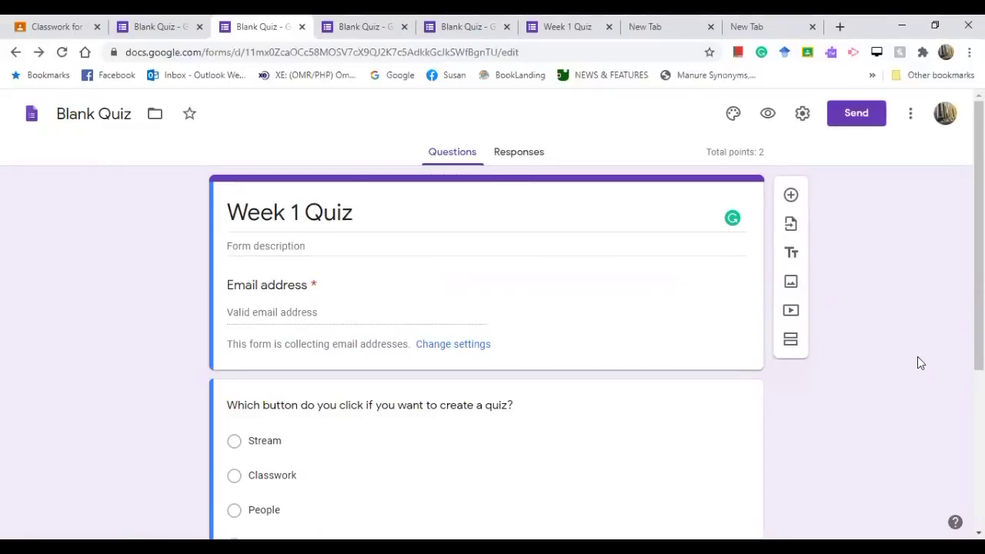
Step: Post the assignment titled 'Week 1 Quiz' with the quiz link pasted into Instructions
{"action": "left_click", "coordinate": [37, 28]}
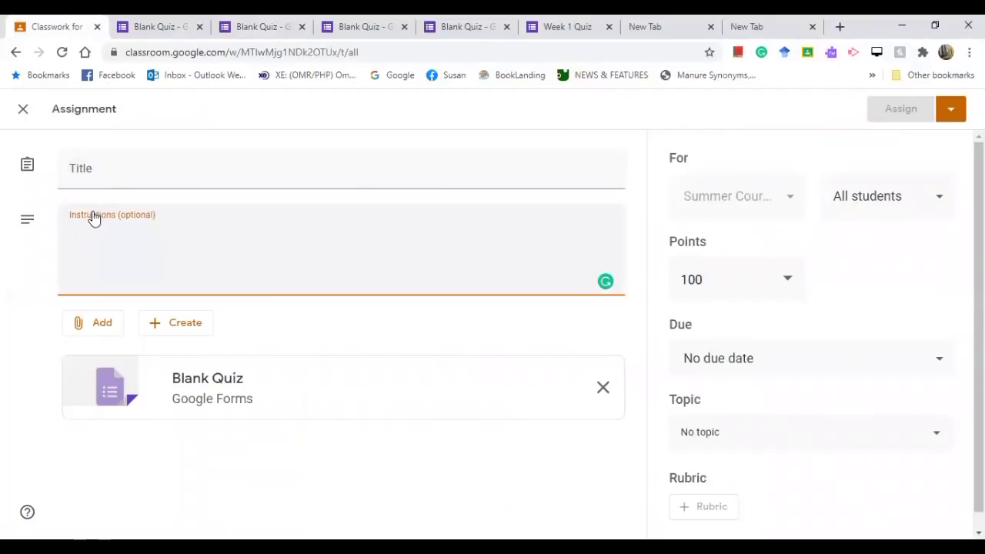
{"action": "right_click", "coordinate": [74, 239]}
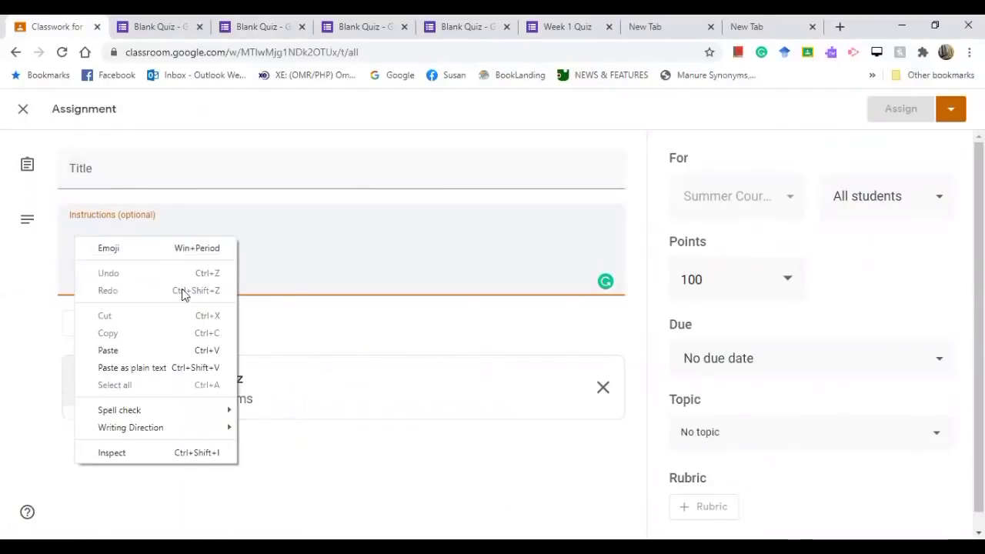
{"action": "left_click", "coordinate": [127, 351]}
{"action": "left_click", "coordinate": [119, 174]}
{"action": "type", "text": "Week 1 Quiz"}
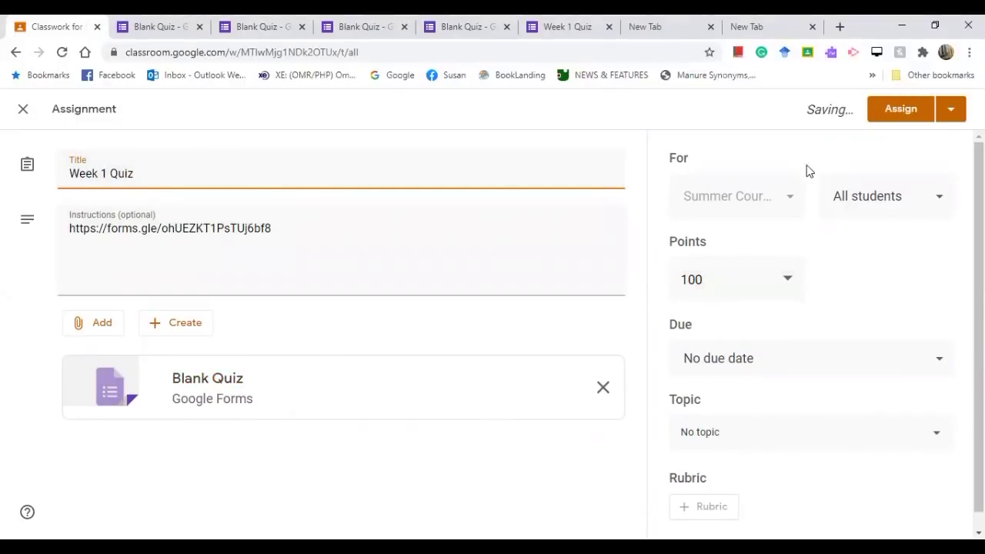
{"action": "left_click", "coordinate": [912, 117]}
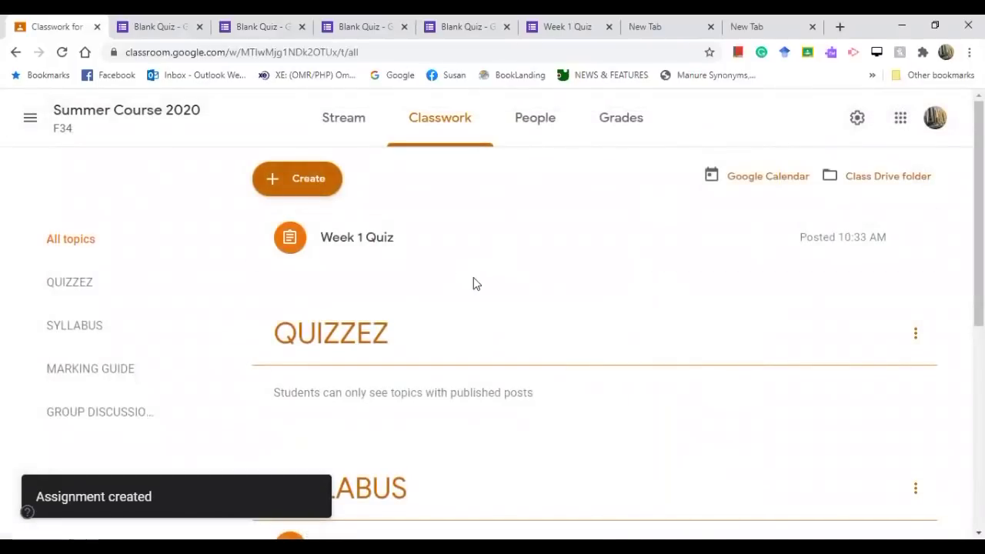
Step: Move the Week 1 Quiz post under the QUIZZEZ topic
{"action": "left_click_drag", "start_coordinate": [363, 228], "coordinate": [395, 337]}
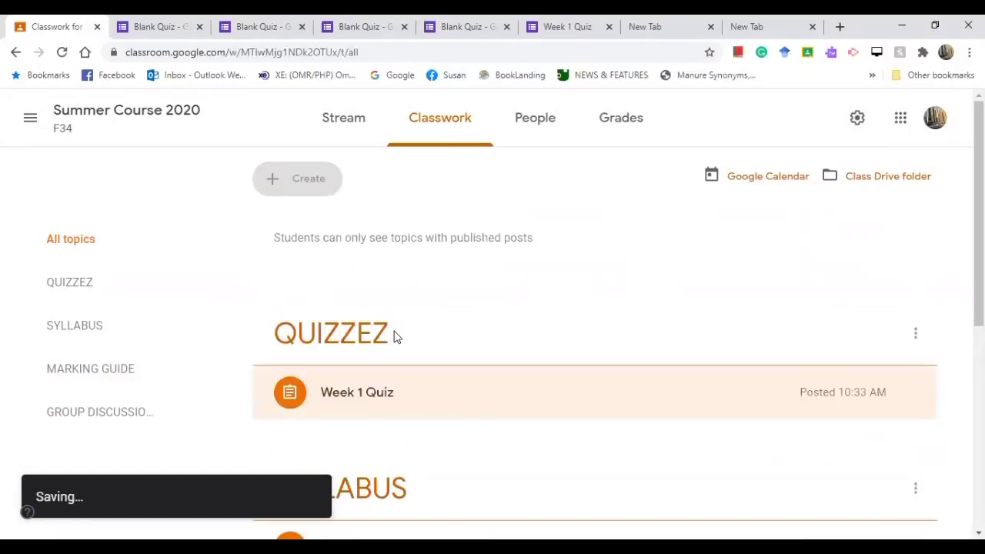
{"action": "scroll", "coordinate": [501, 409], "scroll_direction": "down", "scroll_amount": 3}
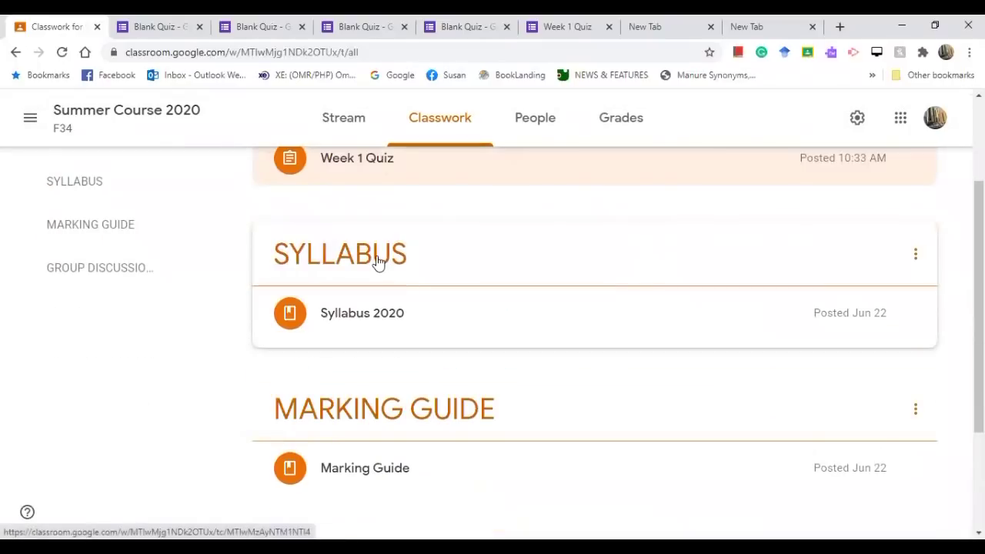
{"action": "scroll", "coordinate": [513, 353], "scroll_direction": "up", "scroll_amount": 1}
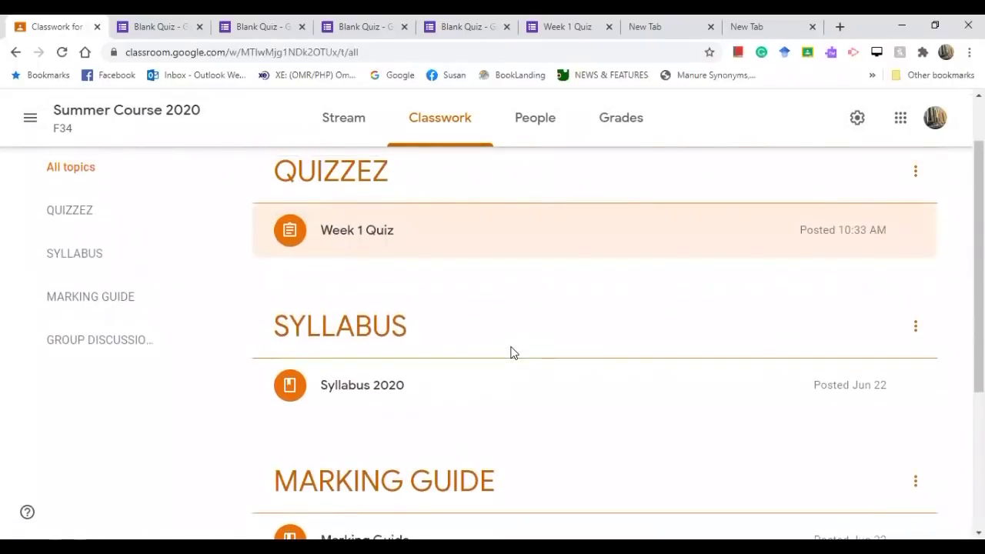